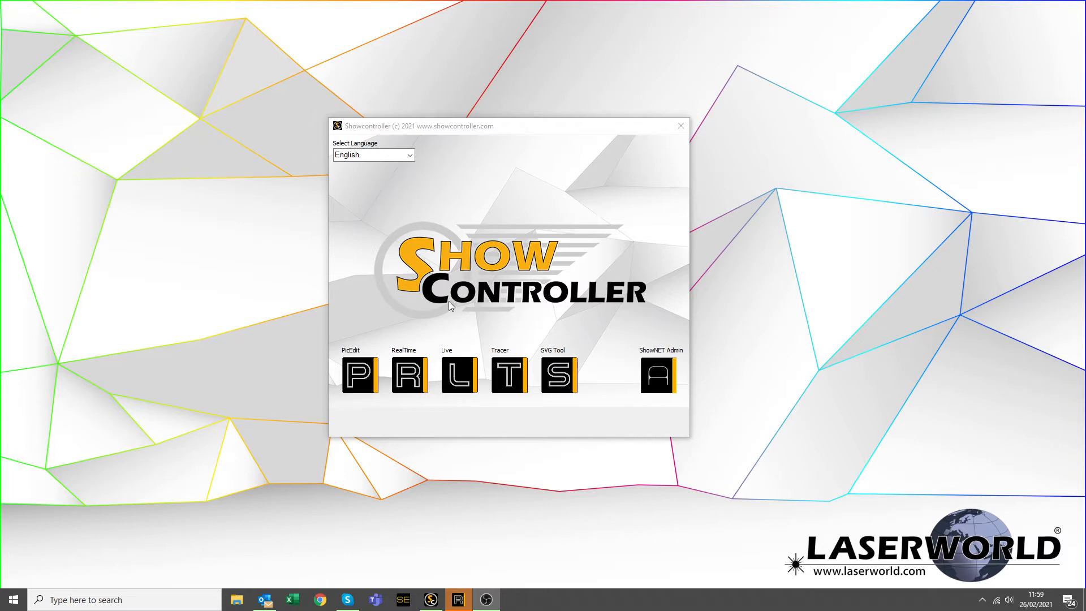
Launch the RealTime (R) timeline editor from the Showcontroller launcher.
click(416, 374)
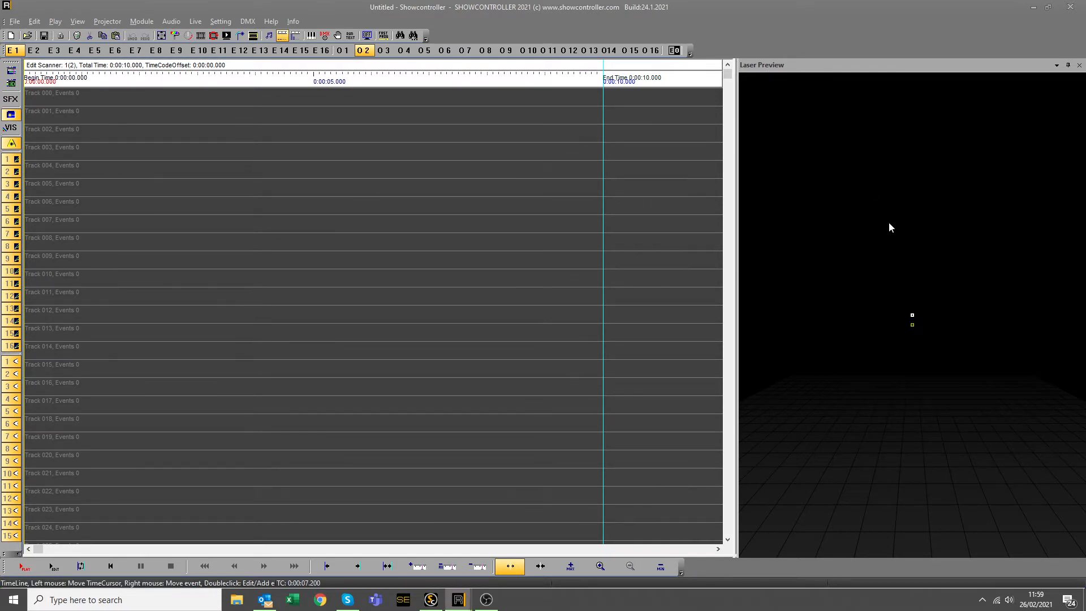
Raise a preview reference point and confirm the 10-second timeline length in Audio Settings.
drag(913, 316, 914, 268)
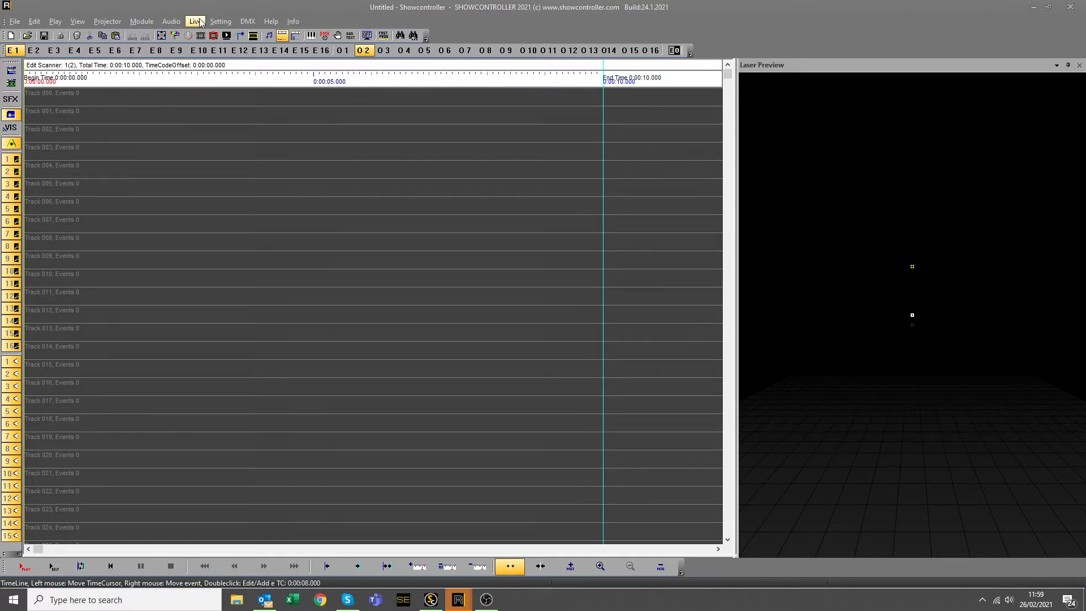
click(171, 21)
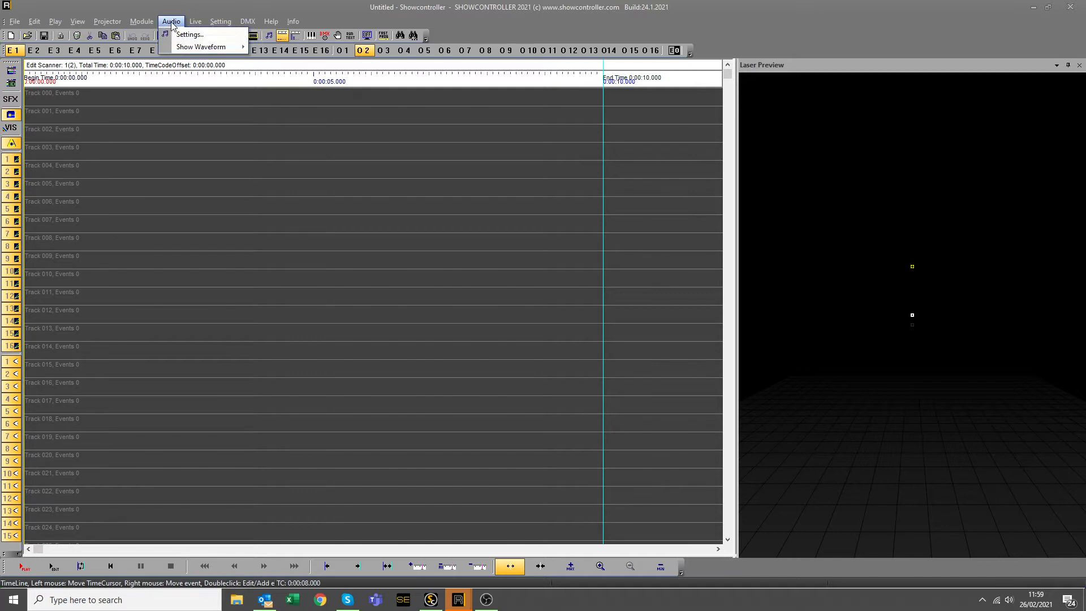
click(190, 35)
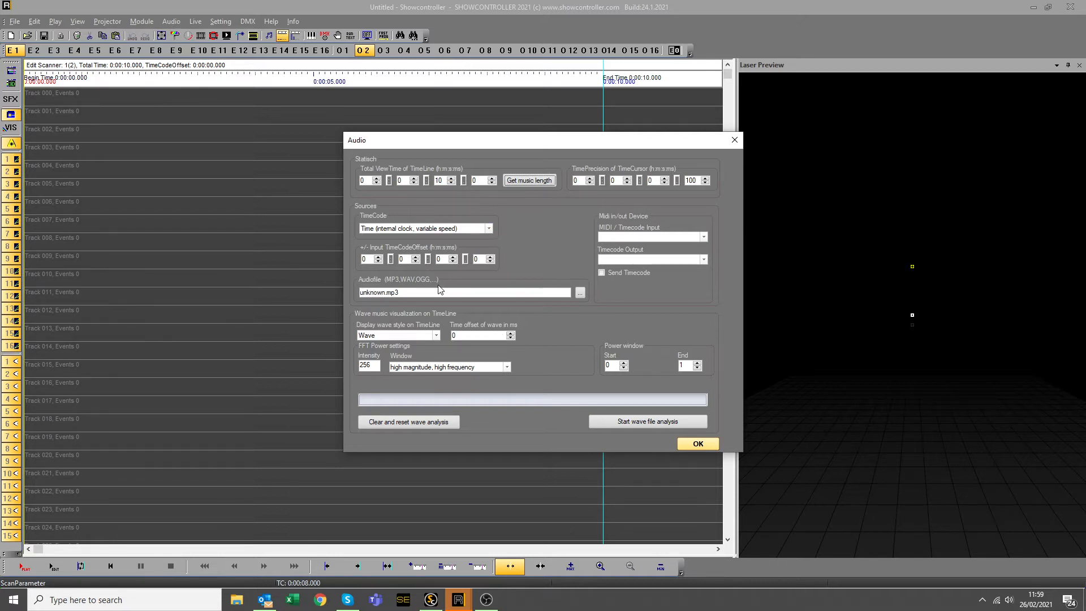
click(556, 182)
click(698, 444)
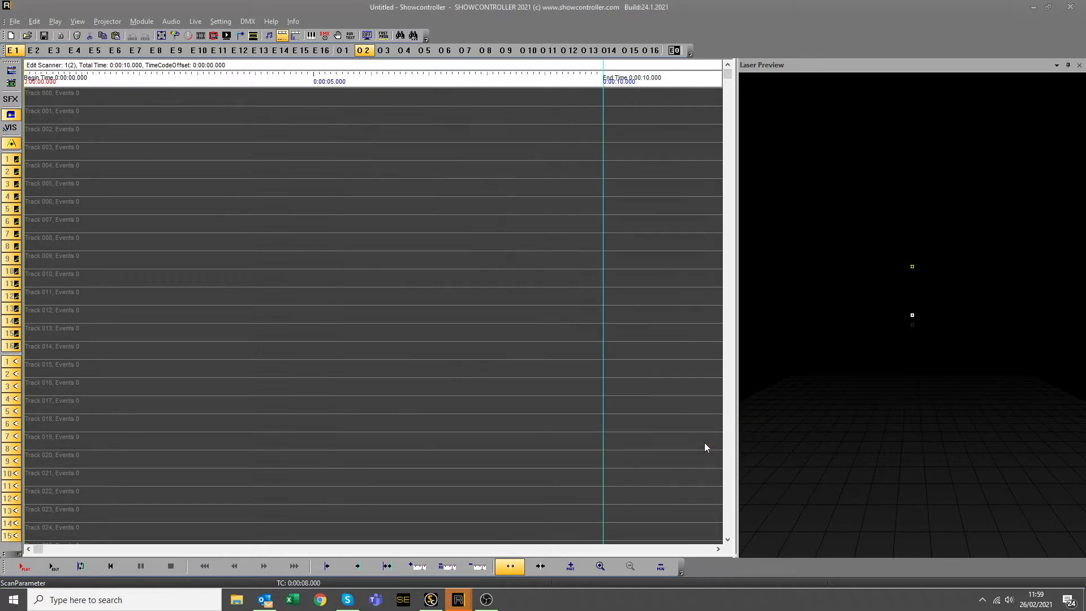
Insert a Trickfilm event on Track 000 using the square outline picture from the Basic collection.
double_click(93, 101)
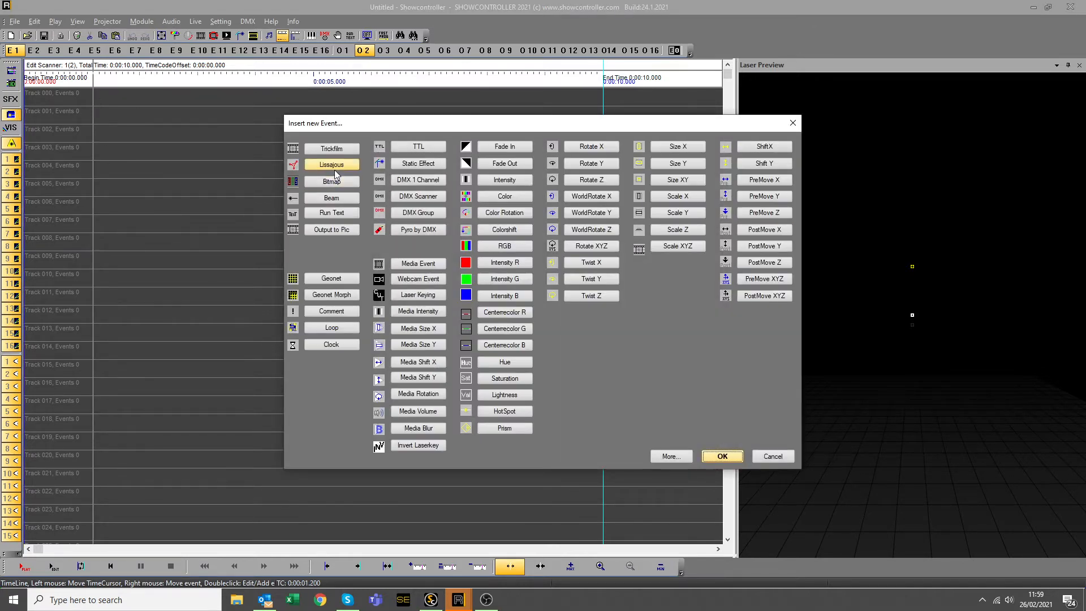
click(338, 149)
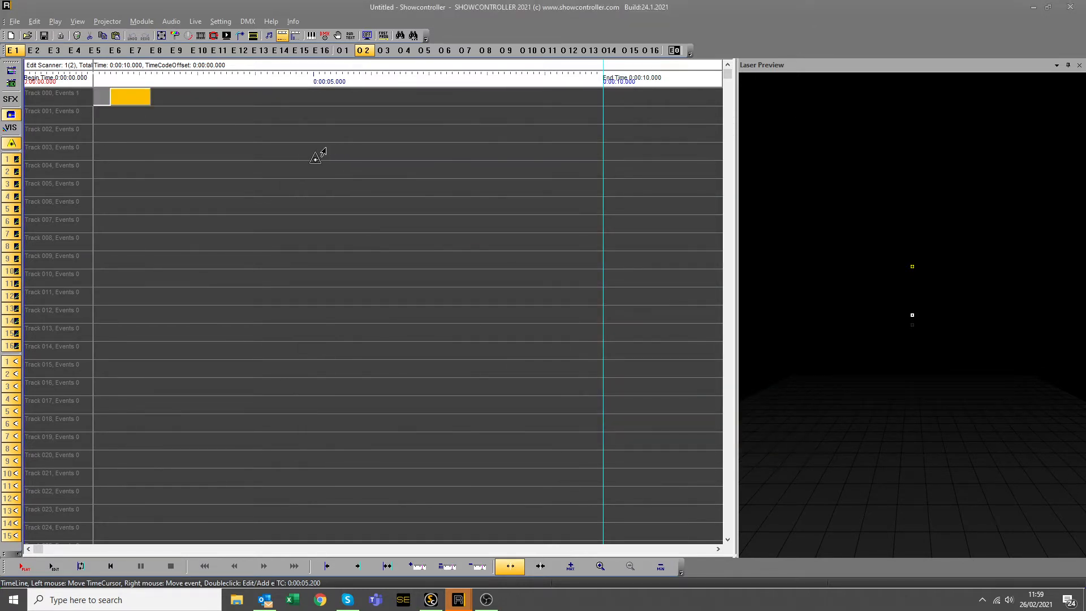
double_click(129, 97)
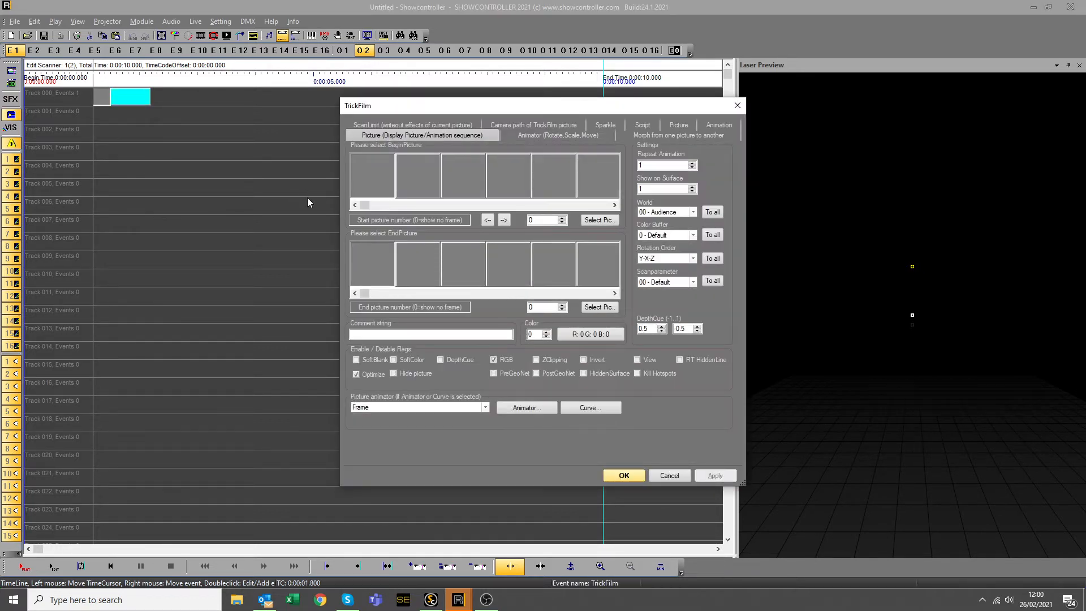
click(681, 127)
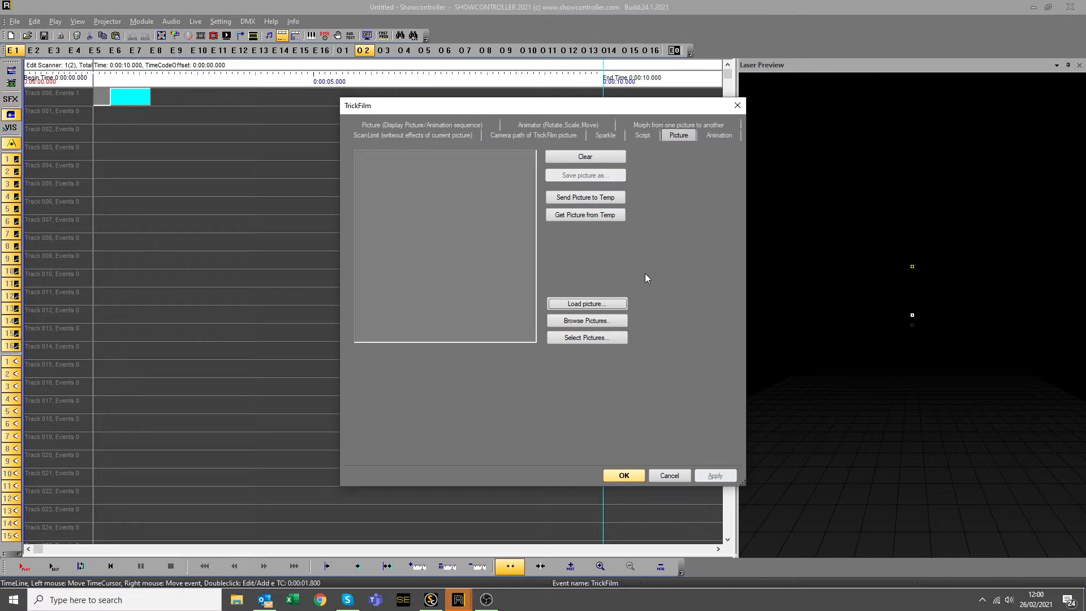
click(613, 321)
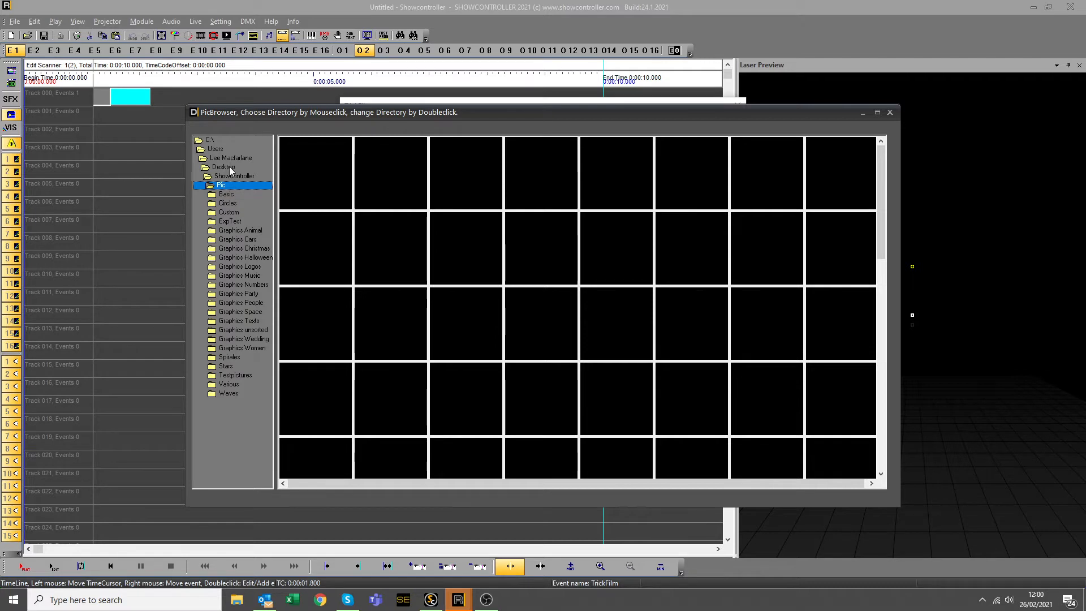
click(231, 195)
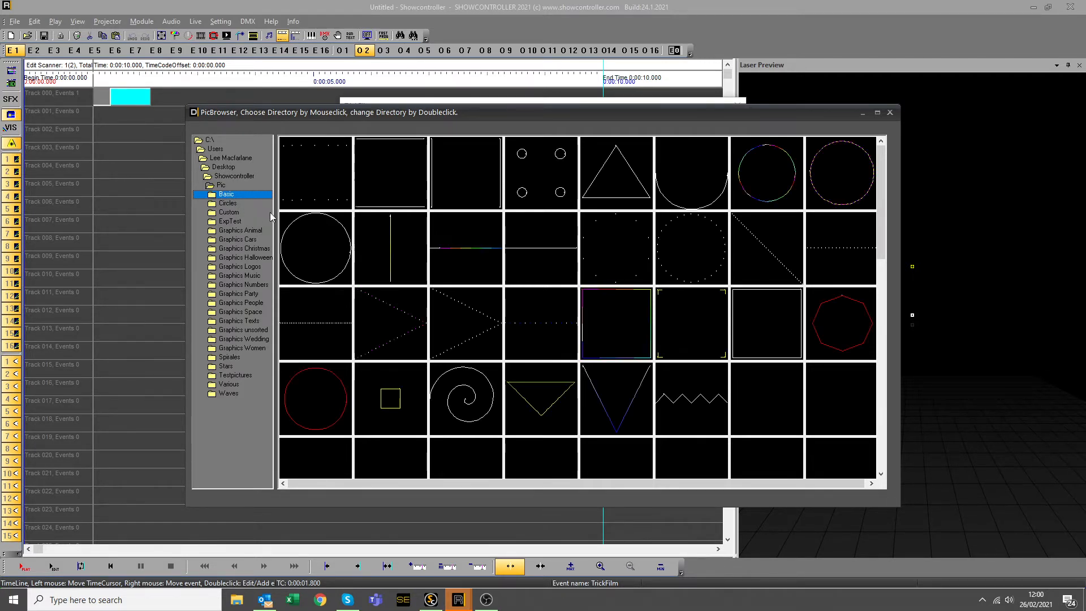
double_click(787, 340)
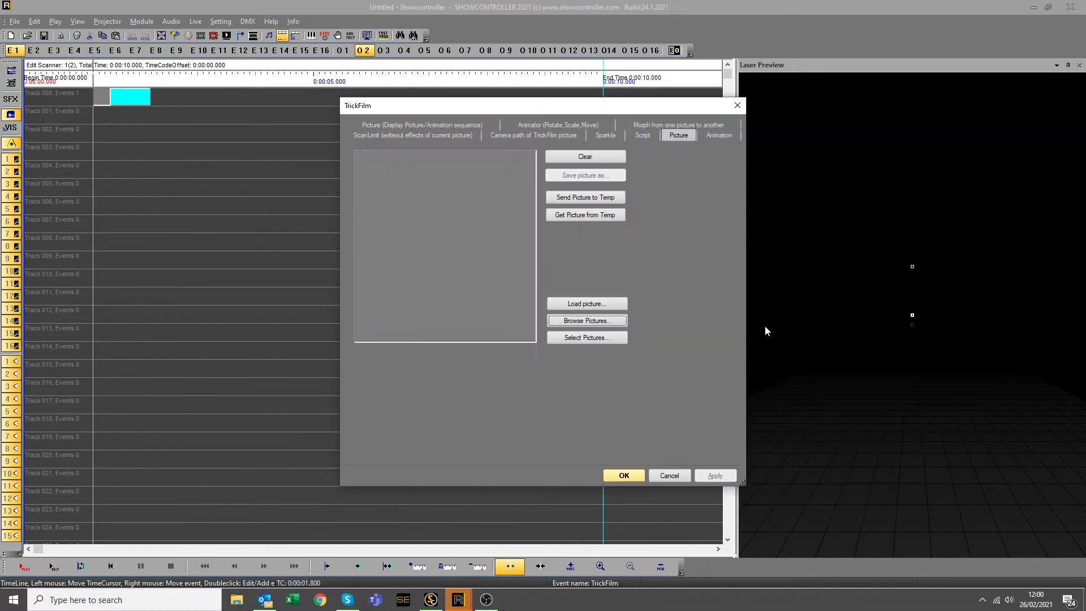
click(624, 476)
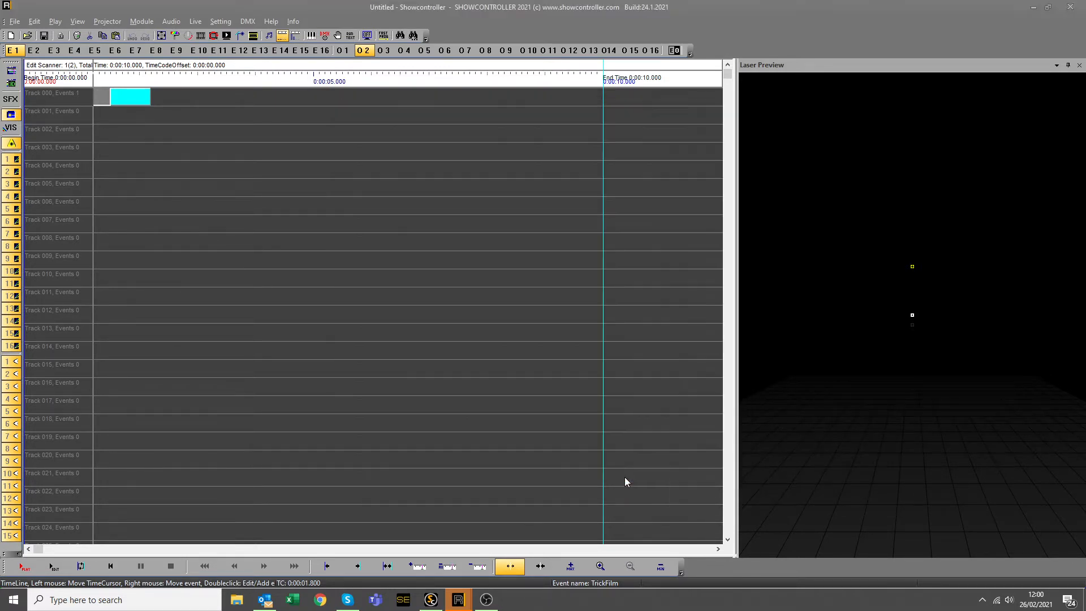
Move the square event to the start, stretch it to about 4.6 s, and animate its SizeXY.
drag(130, 100, 290, 112)
click(139, 203)
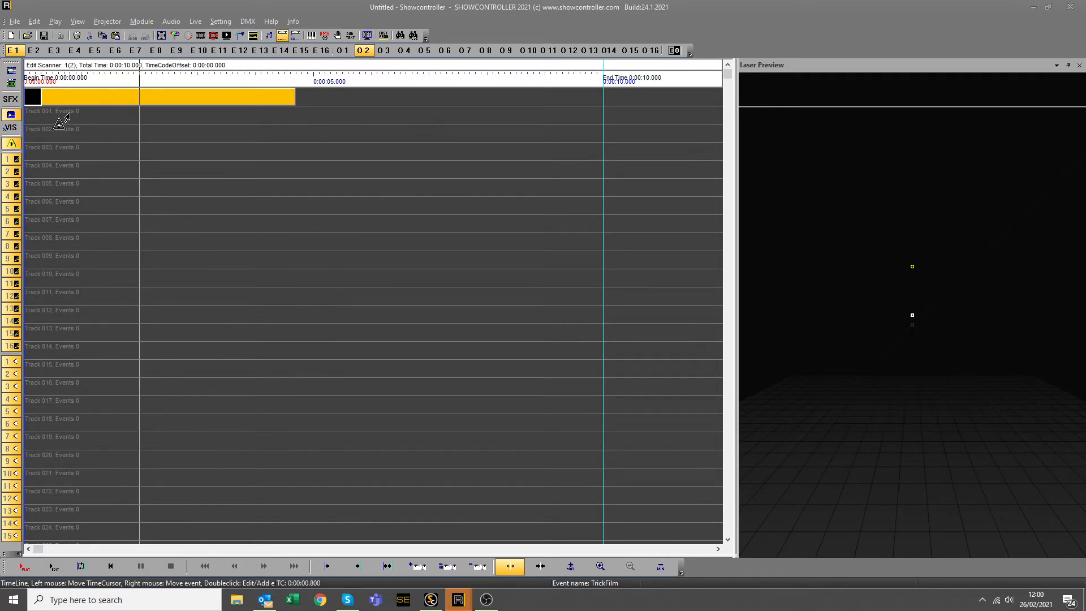
click(88, 94)
double_click(87, 94)
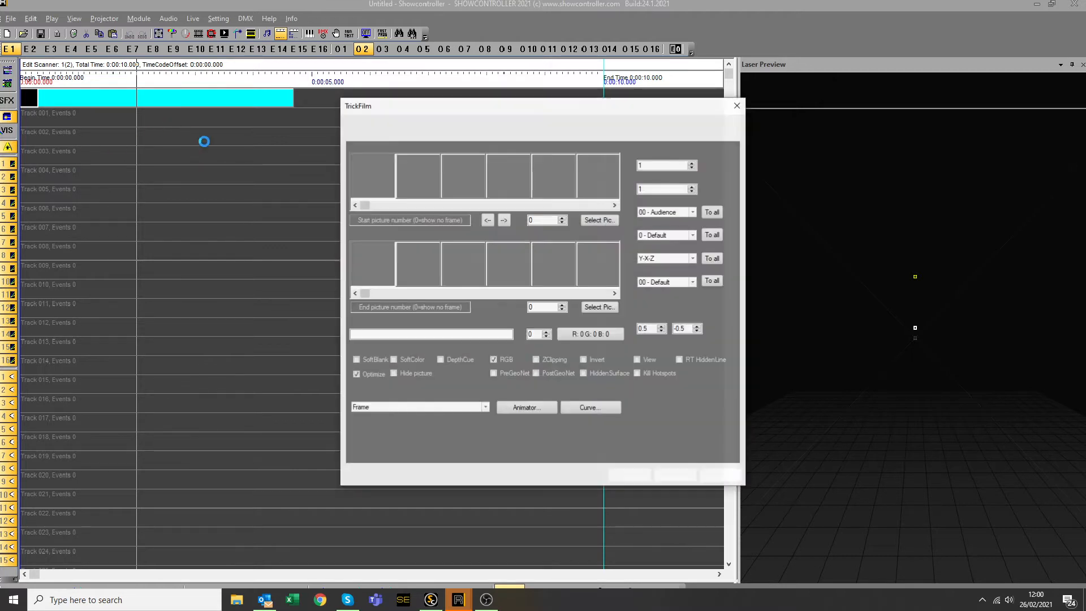
click(575, 137)
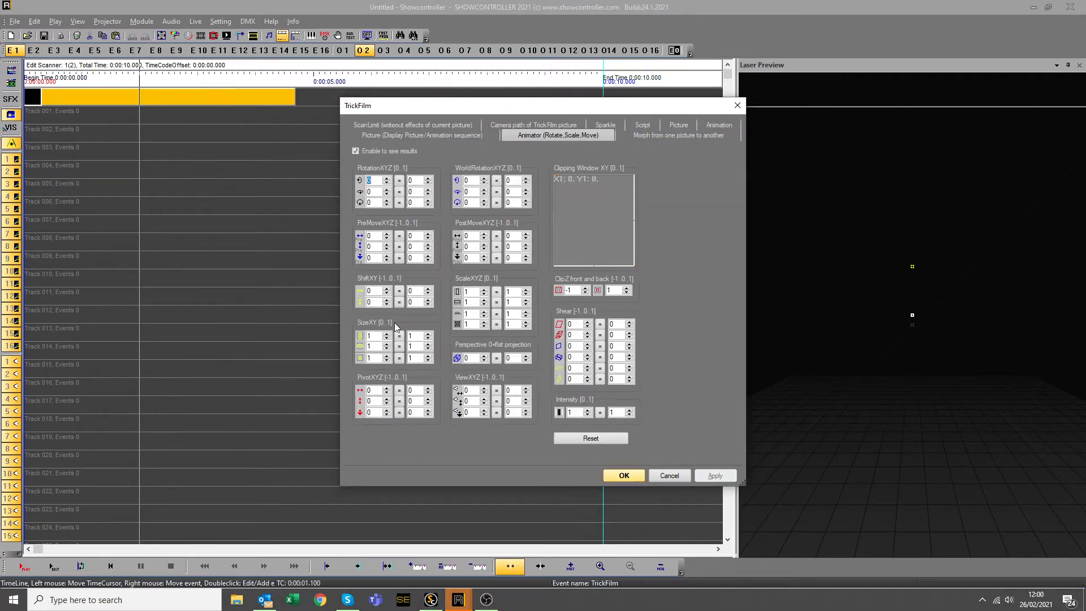
drag(381, 356, 349, 359)
click(623, 475)
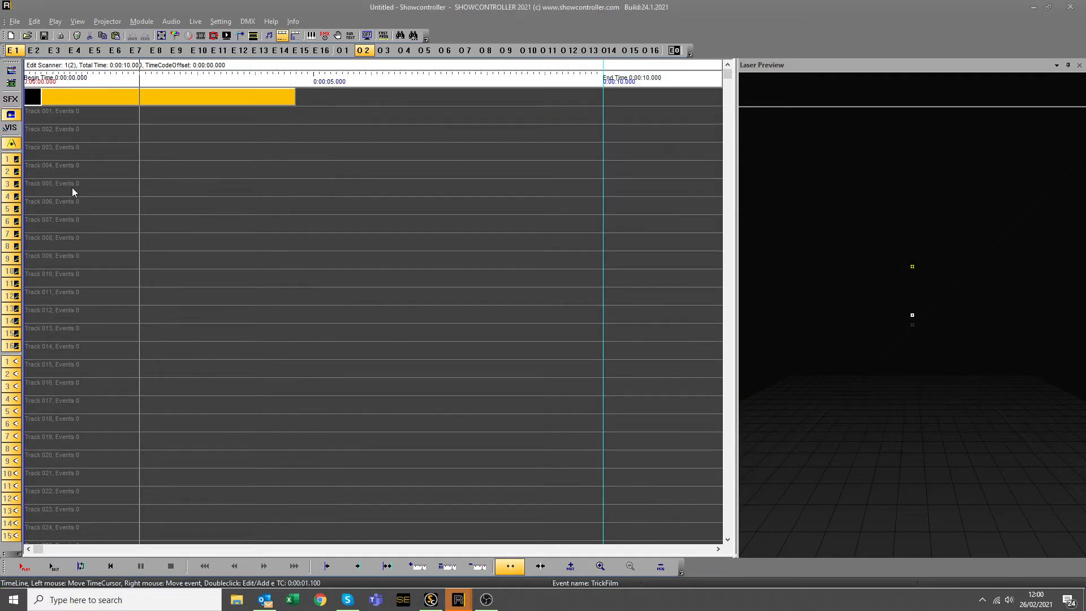
drag(72, 187, 72, 122)
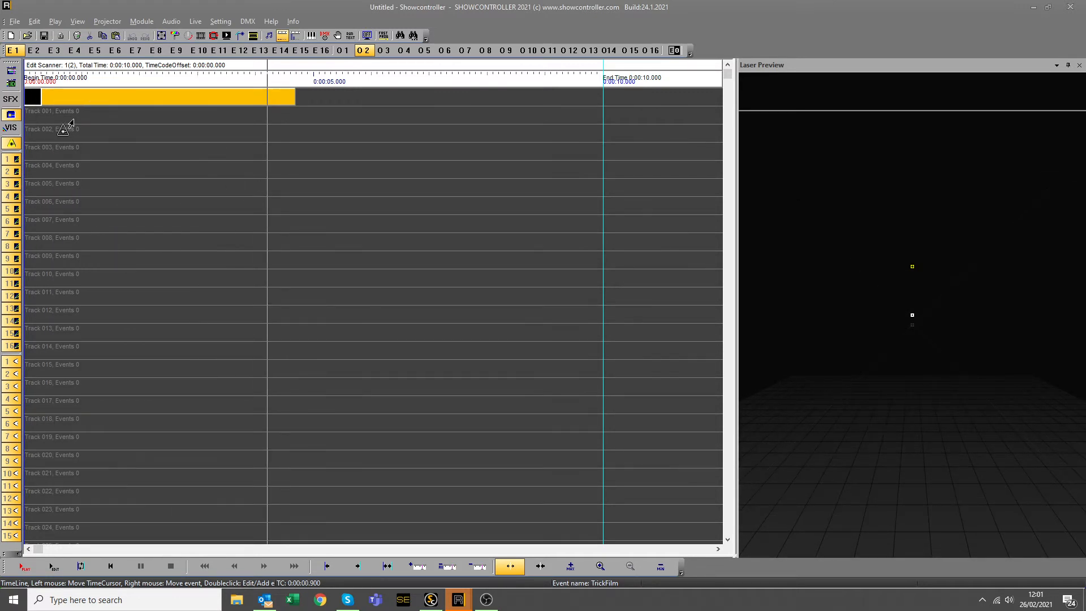
Insert Intensity R, G and B events on tracks 001, 002 and 003.
double_click(87, 125)
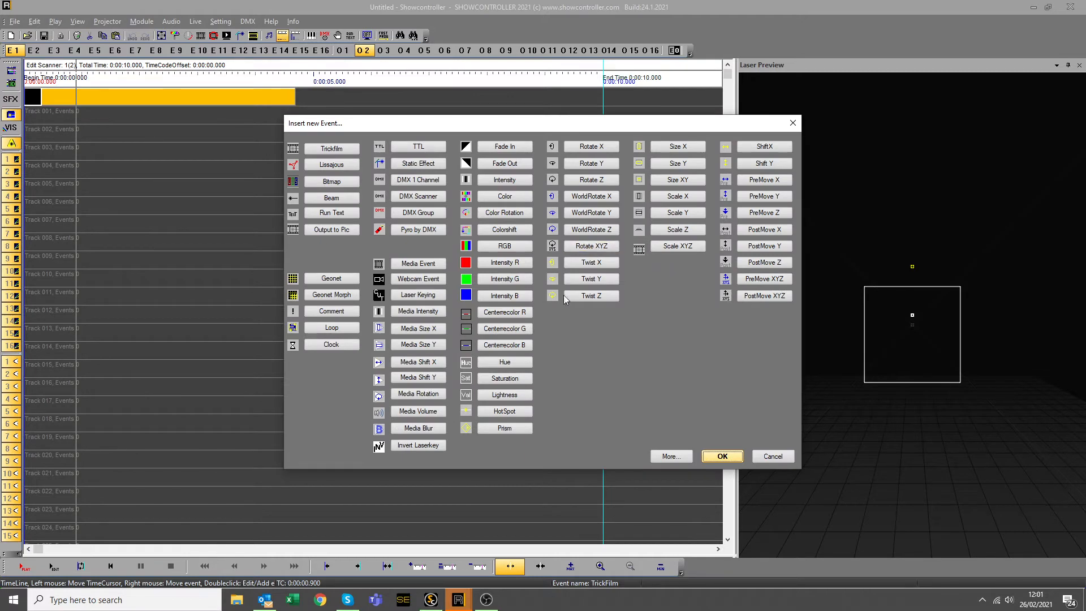
double_click(506, 263)
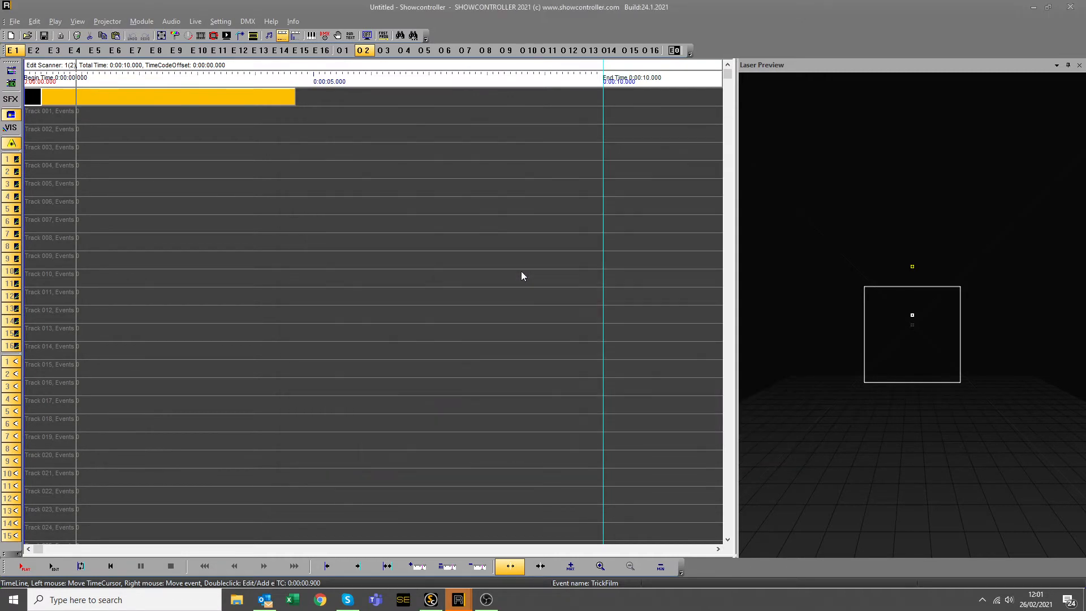
click(116, 134)
double_click(286, 266)
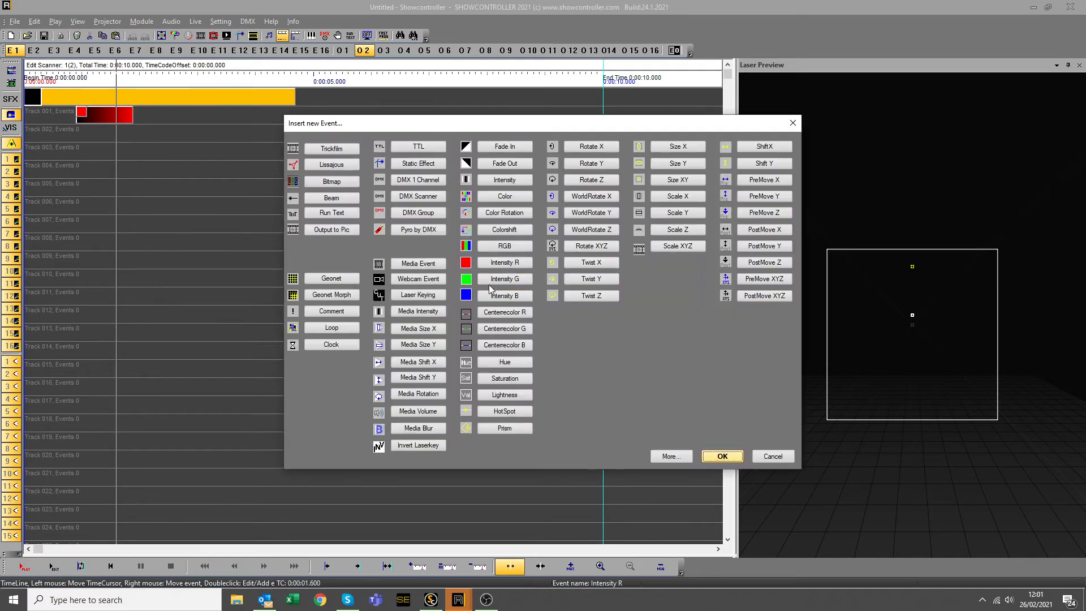
double_click(496, 279)
click(133, 159)
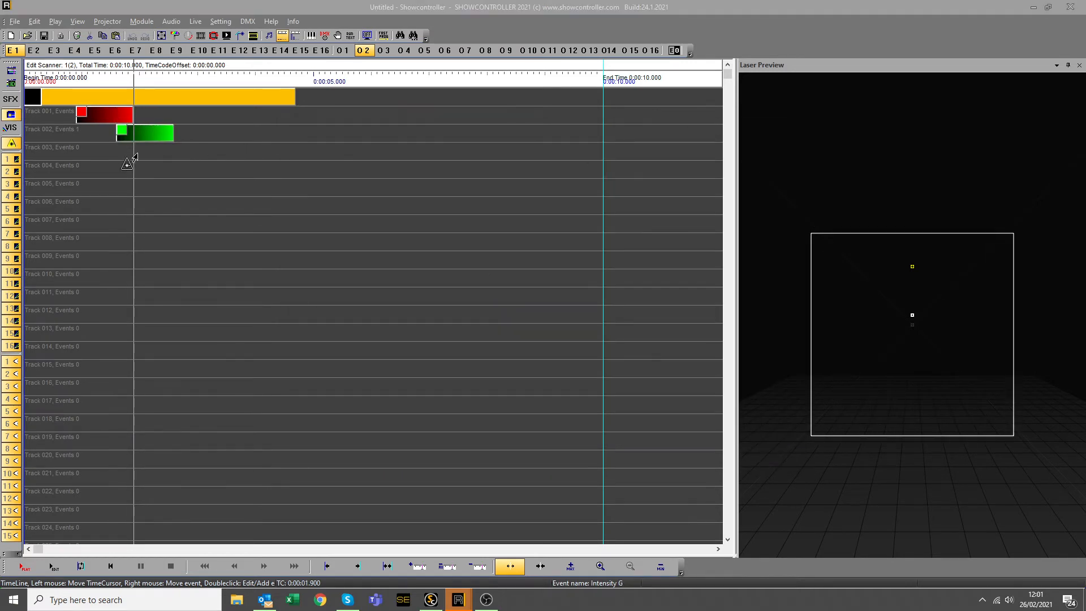
double_click(370, 254)
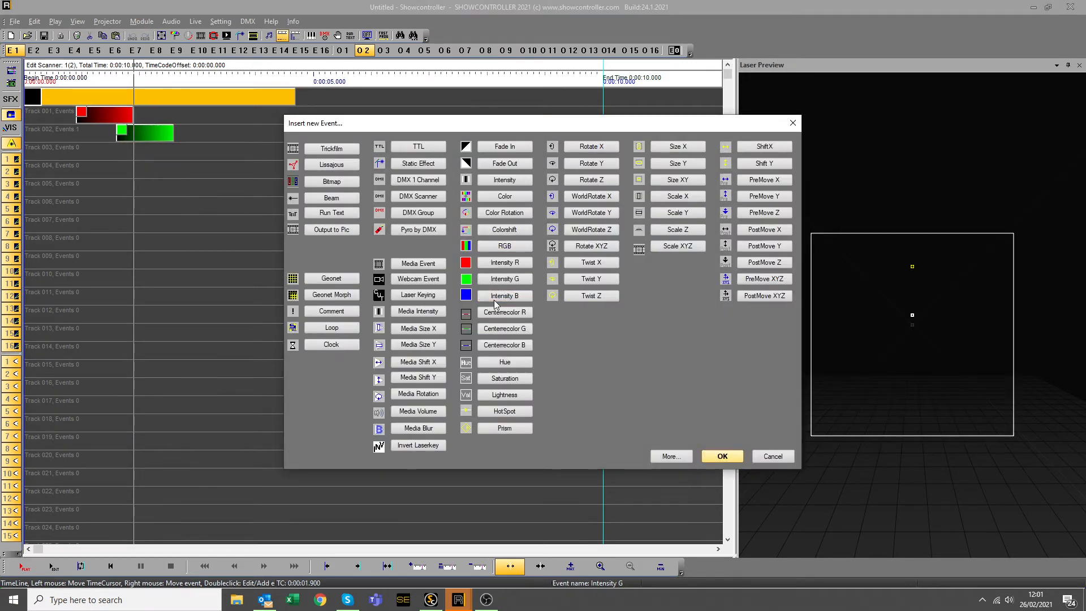
double_click(504, 297)
Stretch the red, green and blue events from the timeline start to about 4.6 seconds.
drag(77, 119, 29, 119)
drag(133, 117, 293, 118)
drag(173, 133, 295, 136)
drag(117, 134, 27, 134)
click(32, 137)
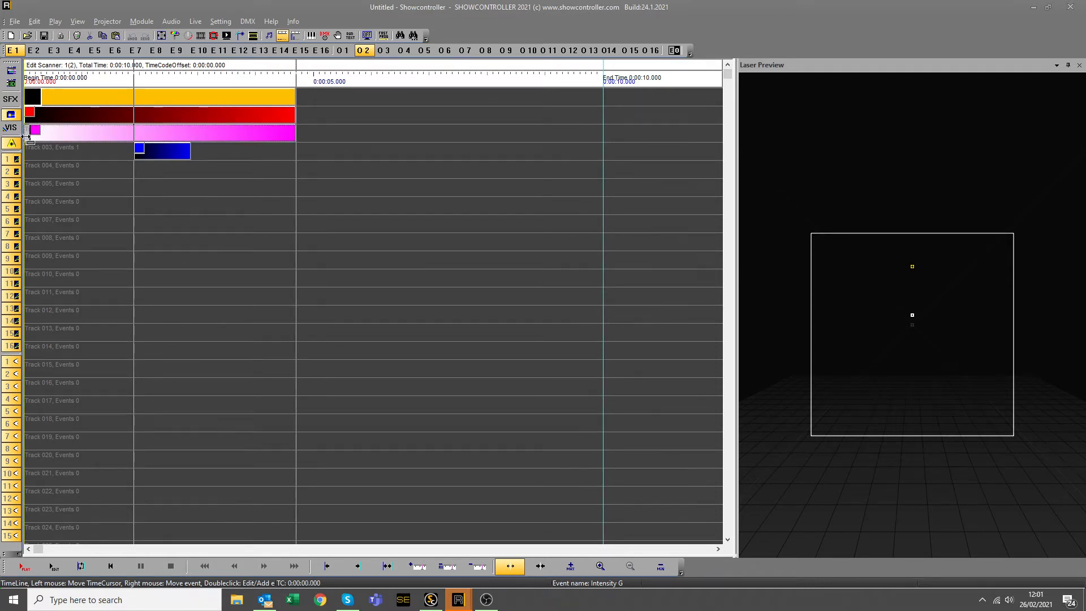
drag(135, 152, 26, 151)
drag(190, 152, 295, 157)
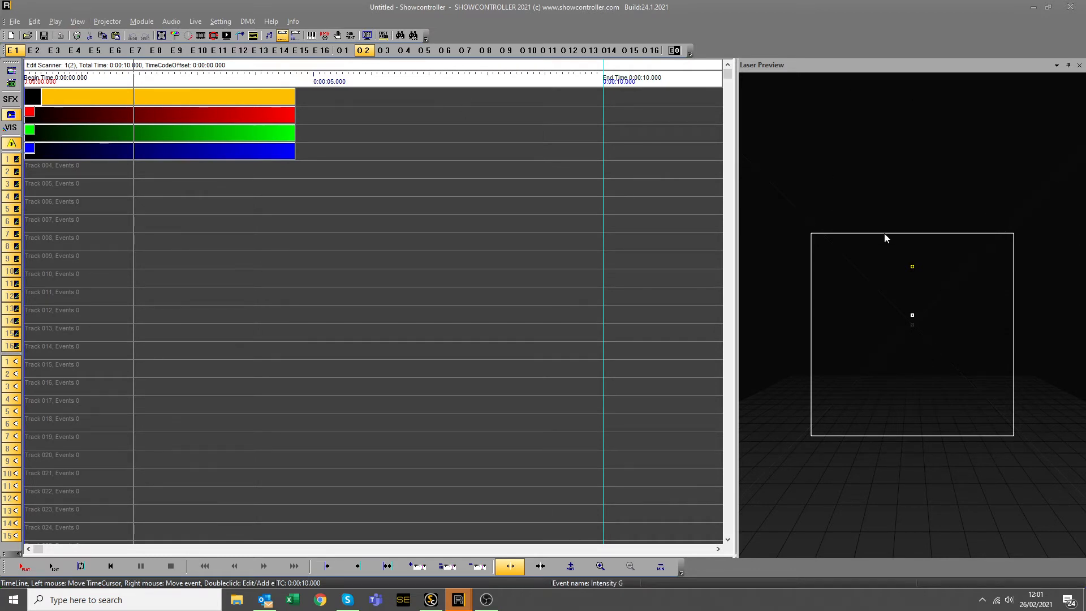
Set the Begin intensity of the red and green events to 0 so they fade up.
double_click(194, 115)
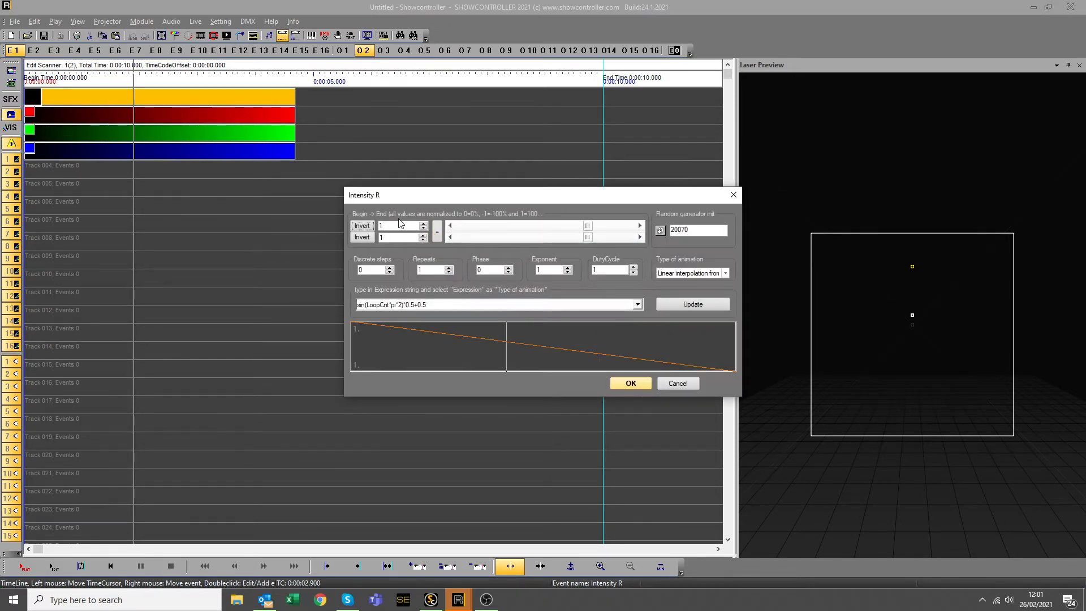
double_click(404, 226)
text(0)
click(637, 382)
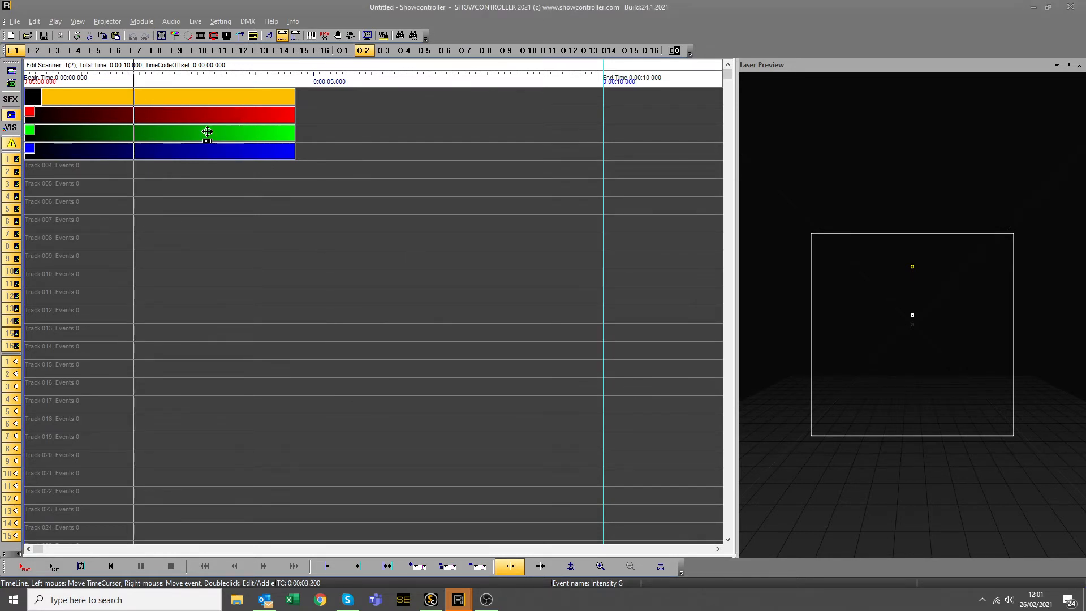
double_click(208, 133)
double_click(402, 226)
text(0)
click(631, 383)
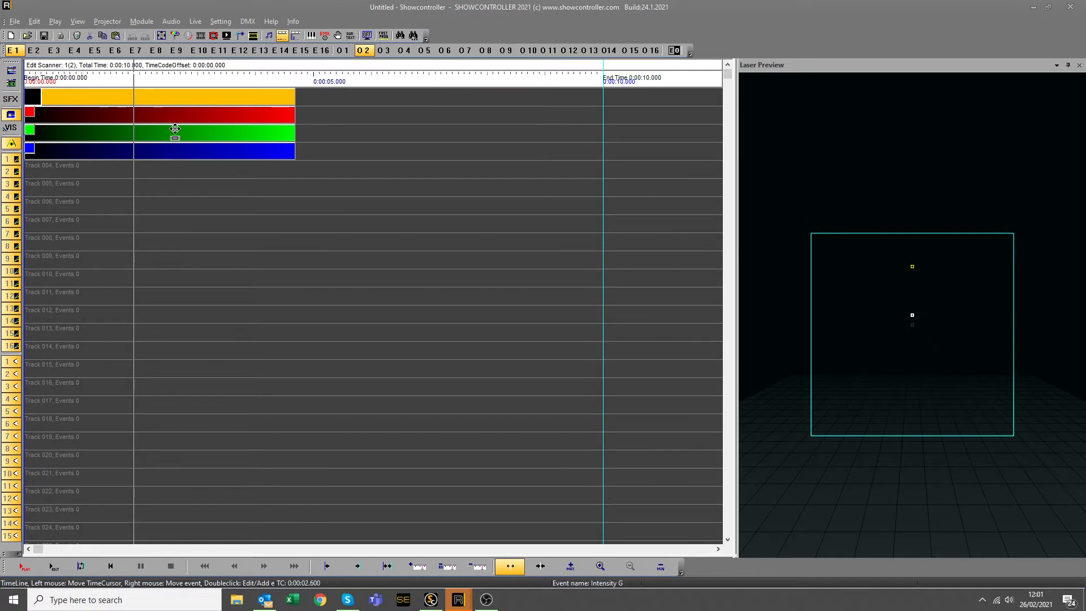
Scrub back to 0.7 seconds to preview the colour fade and bring up the insert-event list.
drag(114, 192, 296, 203)
drag(145, 206, 62, 170)
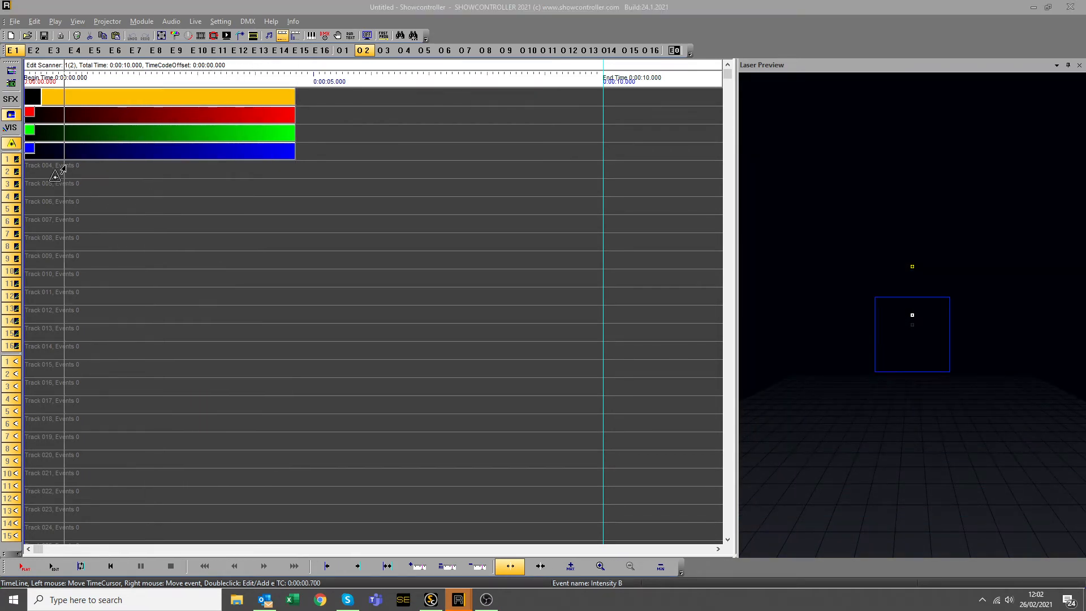
double_click(66, 164)
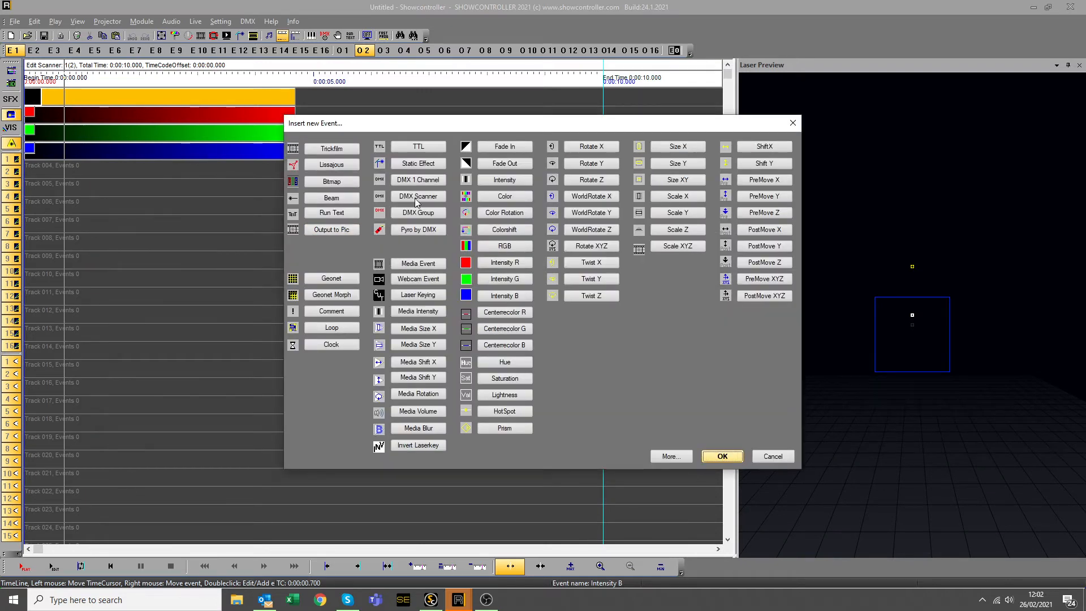
Place a Fade In event at the start of Track 004.
click(507, 148)
drag(96, 168, 56, 169)
click(241, 172)
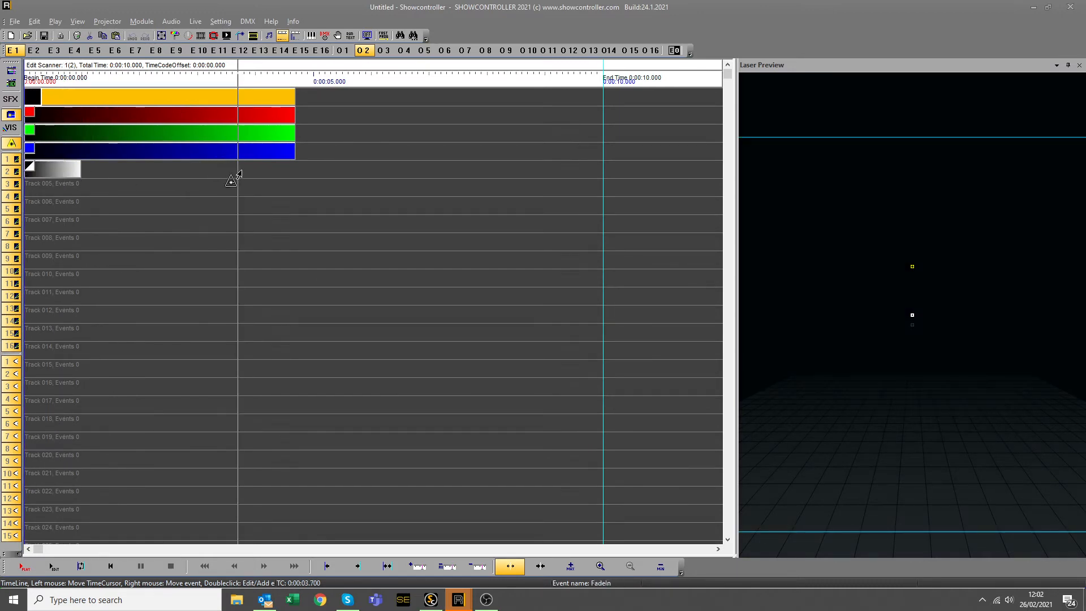
Add a Fade Out on Track 004 ending with the colour events, then preview the show.
double_click(264, 171)
click(485, 166)
drag(292, 170, 270, 170)
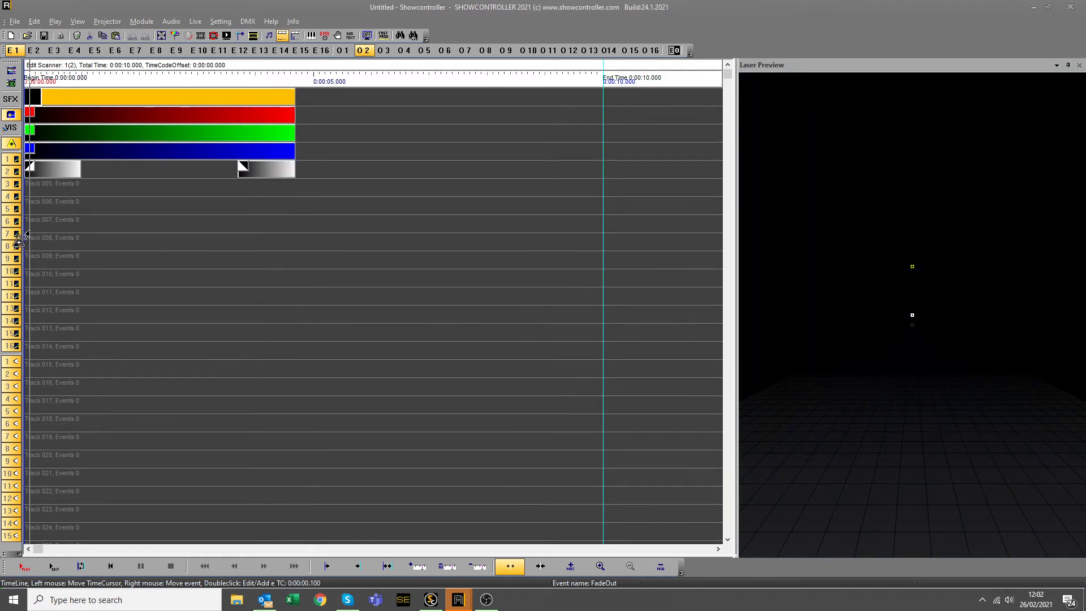
drag(28, 234, 325, 244)
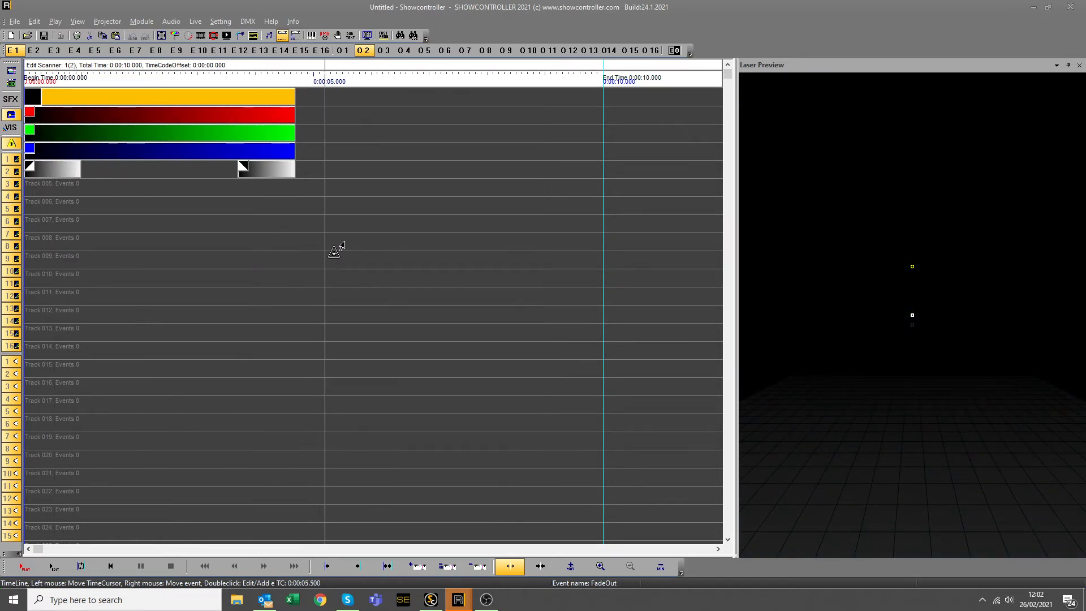
click(41, 237)
click(284, 220)
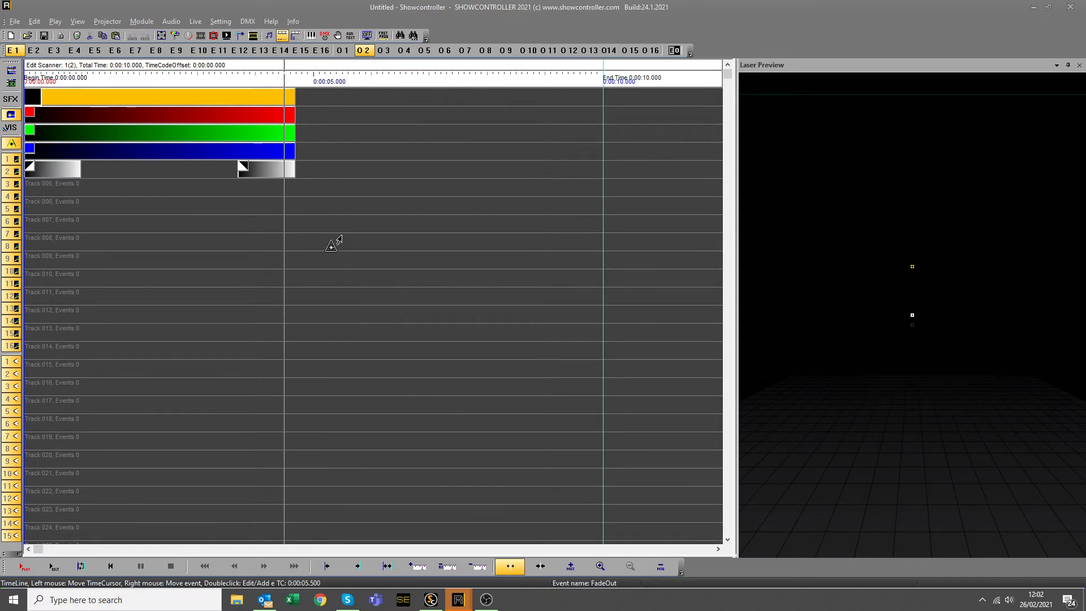
Copy all events and paste a copy starting right after the originals at about 5 seconds.
drag(365, 234, 6, 77)
right_click(192, 96)
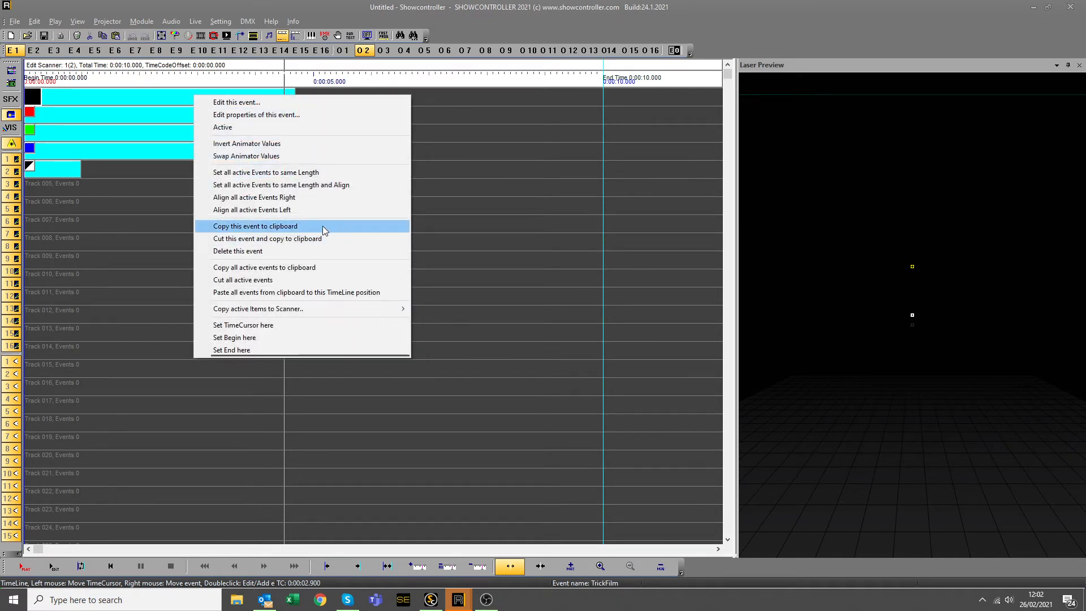
click(335, 269)
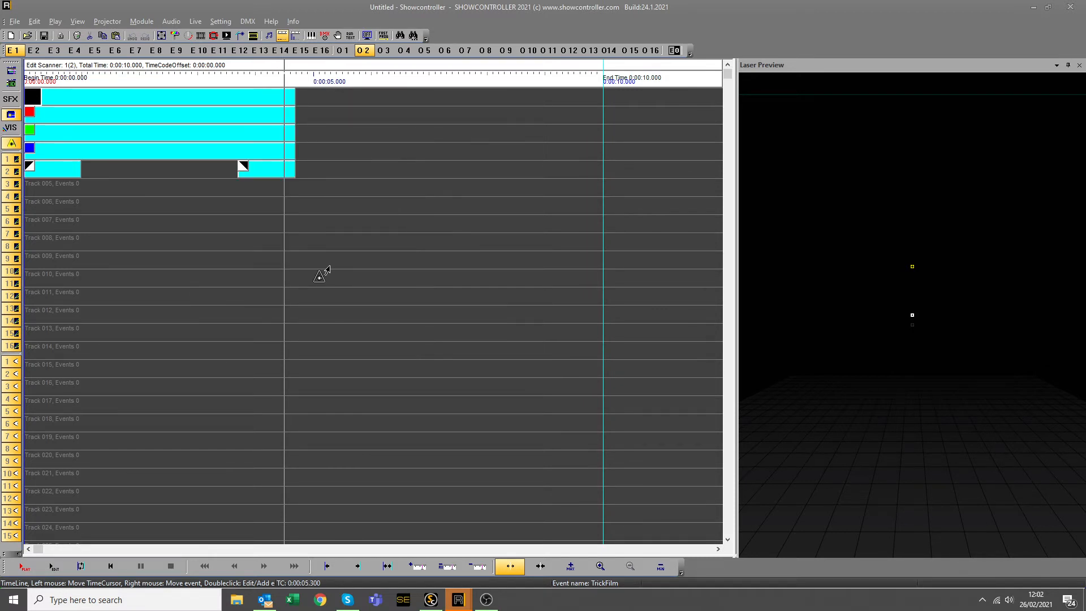
key(ctrl+v)
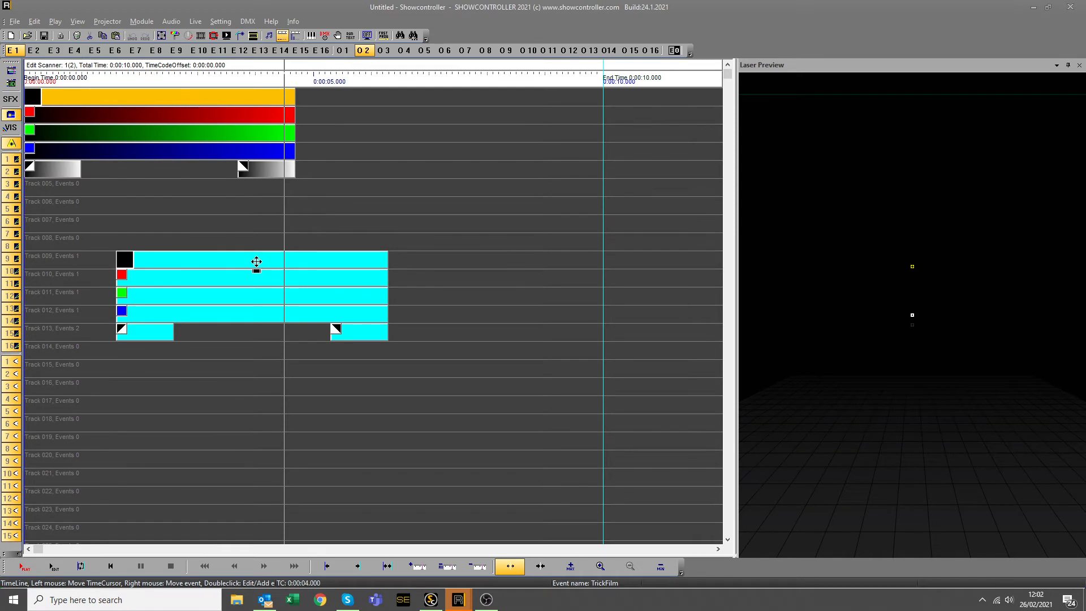
drag(254, 264, 437, 98)
Paste another copy onto tracks 005–009 and scrub back to the show start.
key(ctrl+v)
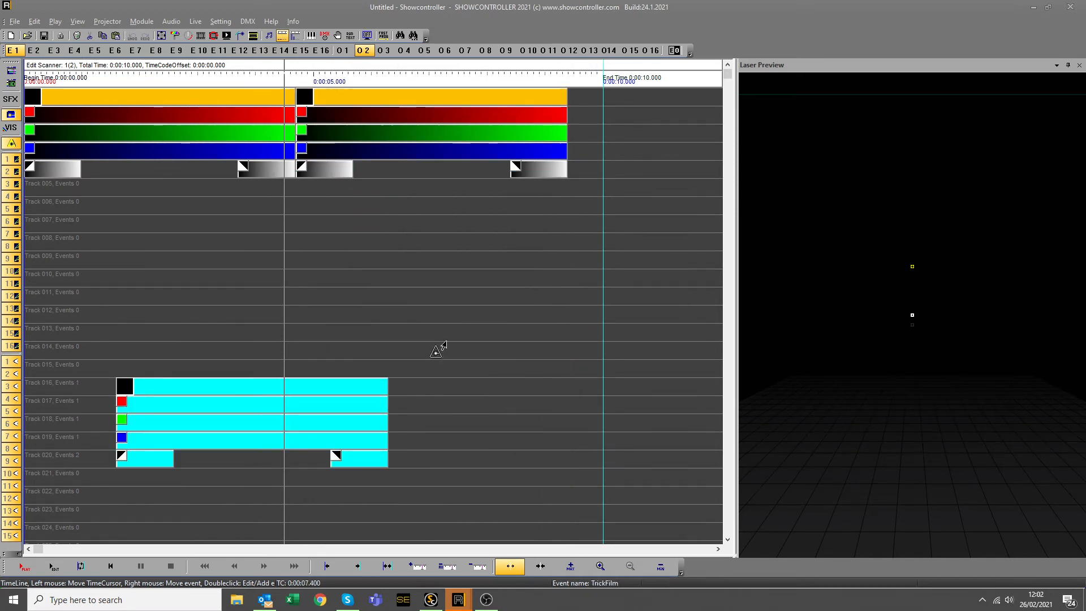
drag(257, 383, 306, 186)
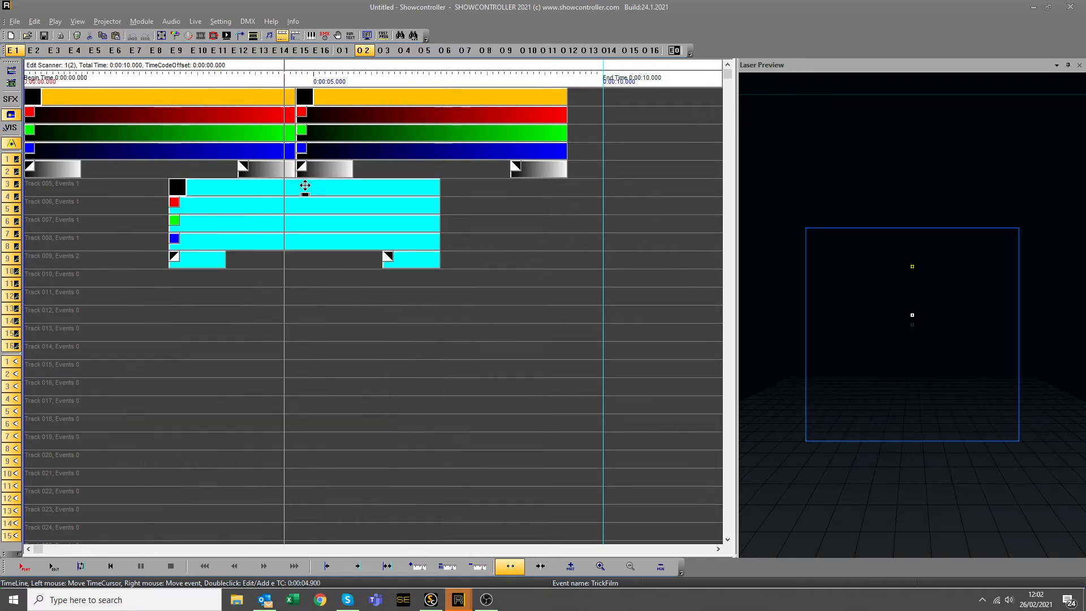
drag(97, 300, 572, 327)
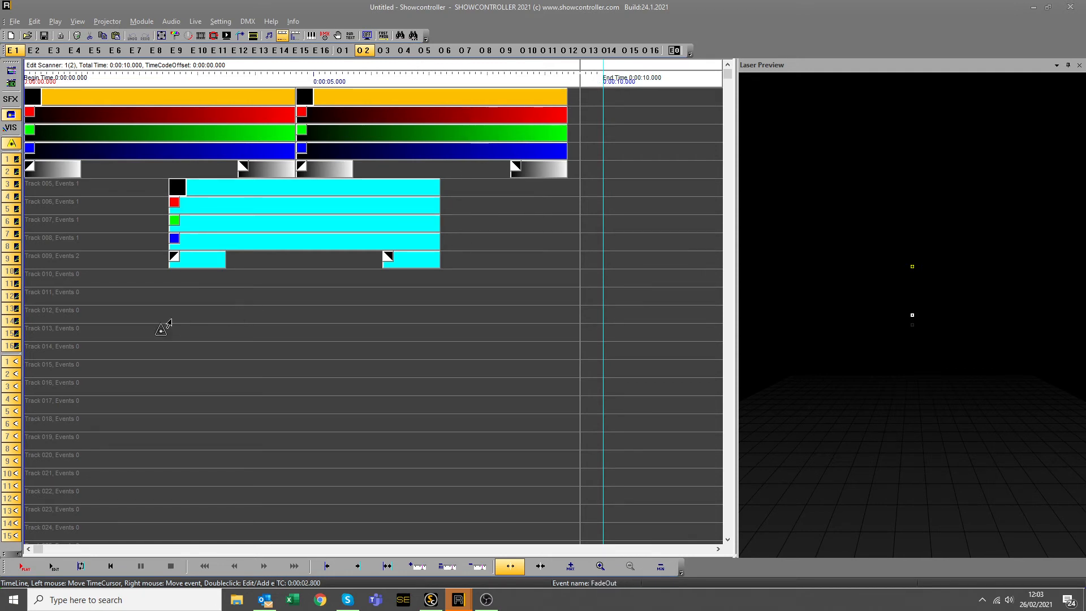
Set the show's end time to 0:00:09.400 where the copy ends, then play it back.
drag(90, 324, 58, 385)
drag(422, 342, 566, 328)
click(358, 566)
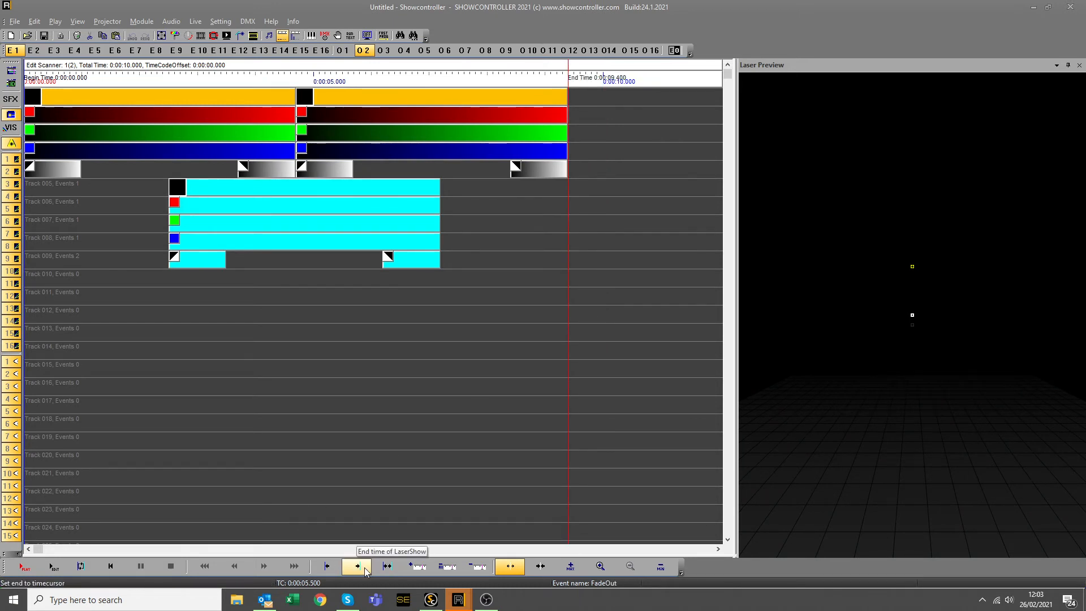
click(53, 569)
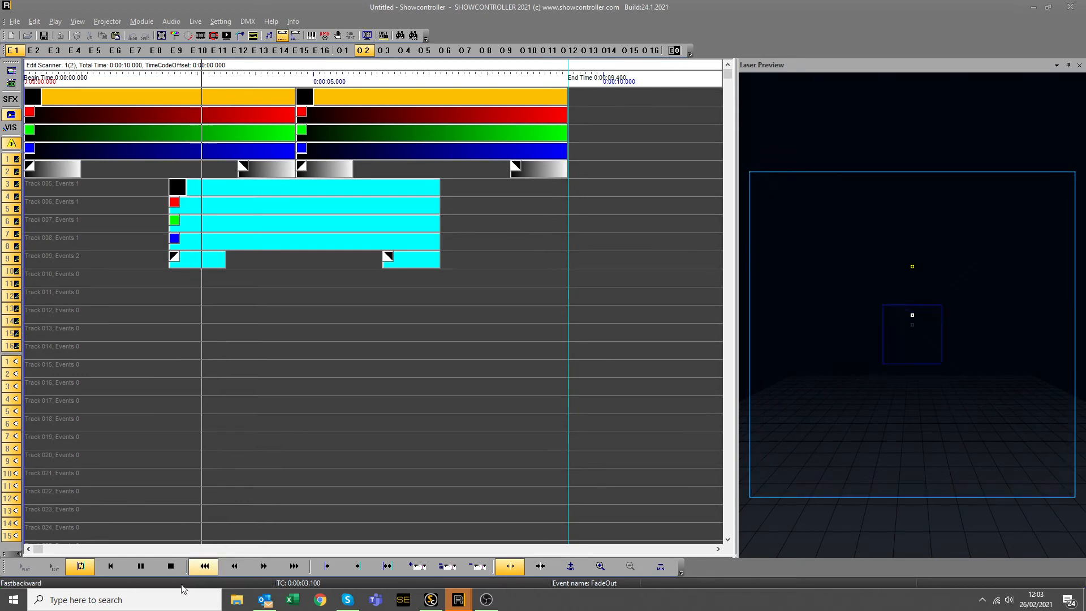
Stop playback and check in ControlCenter that ShowNET device 1 is connected.
click(170, 566)
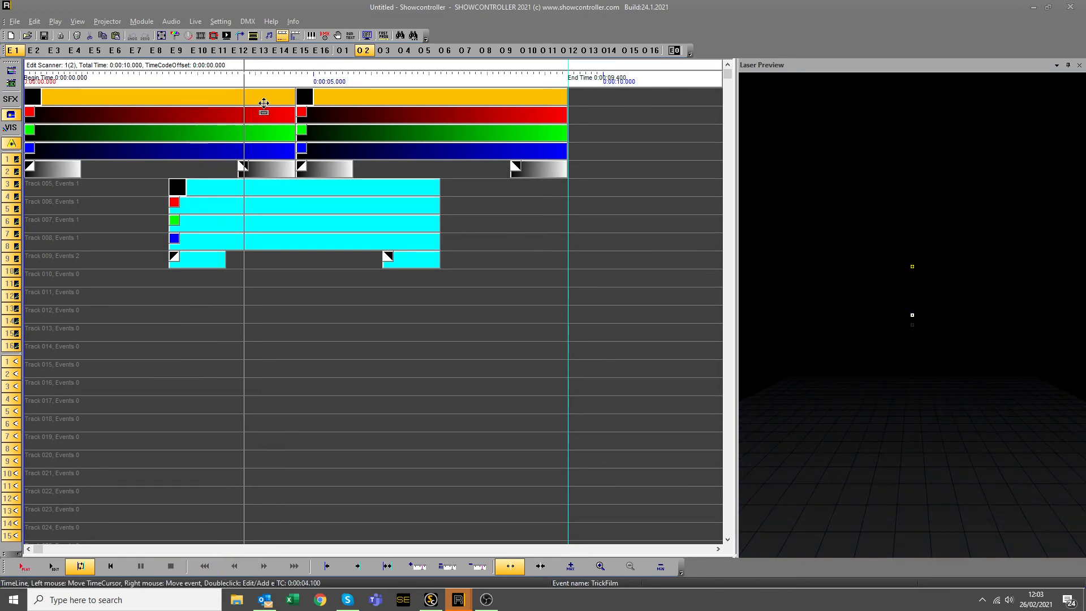
click(254, 37)
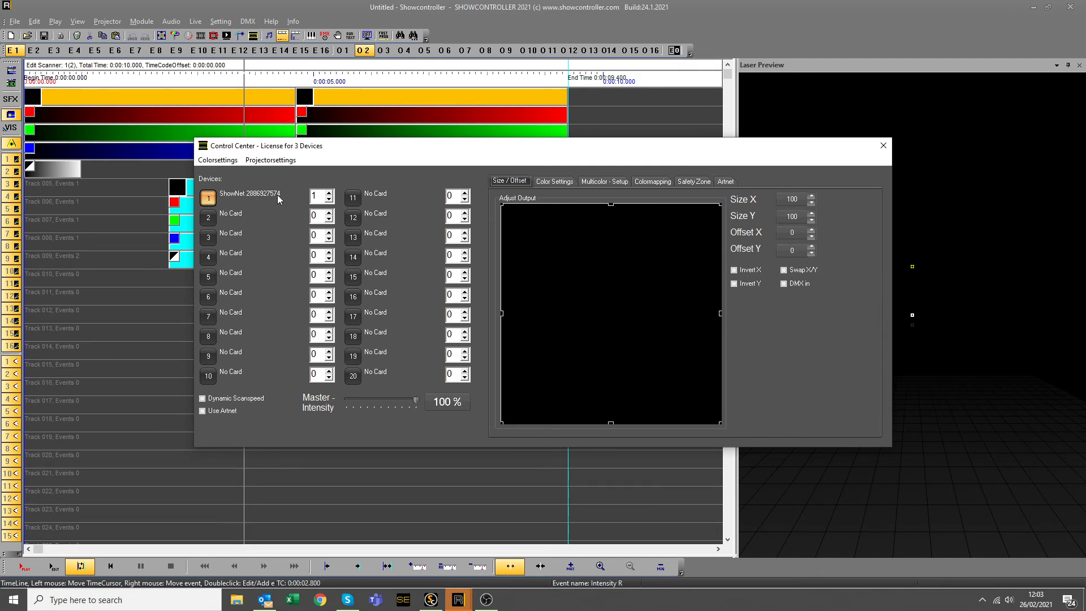
mouse_move(277, 199)
click(883, 146)
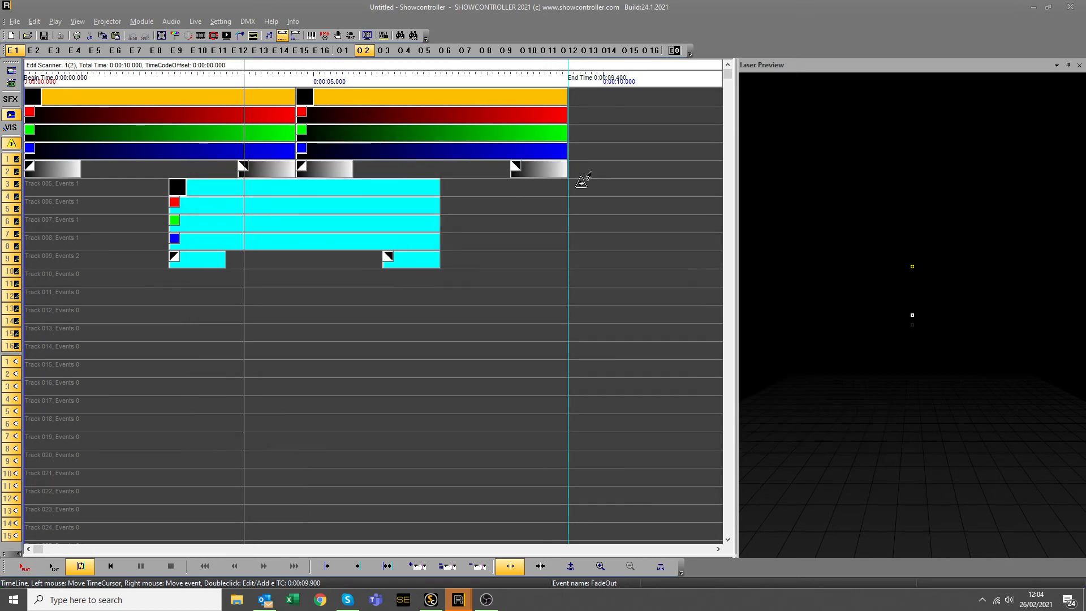
Move the playback position to about 1.2 seconds and bring up the File menu.
click(437, 393)
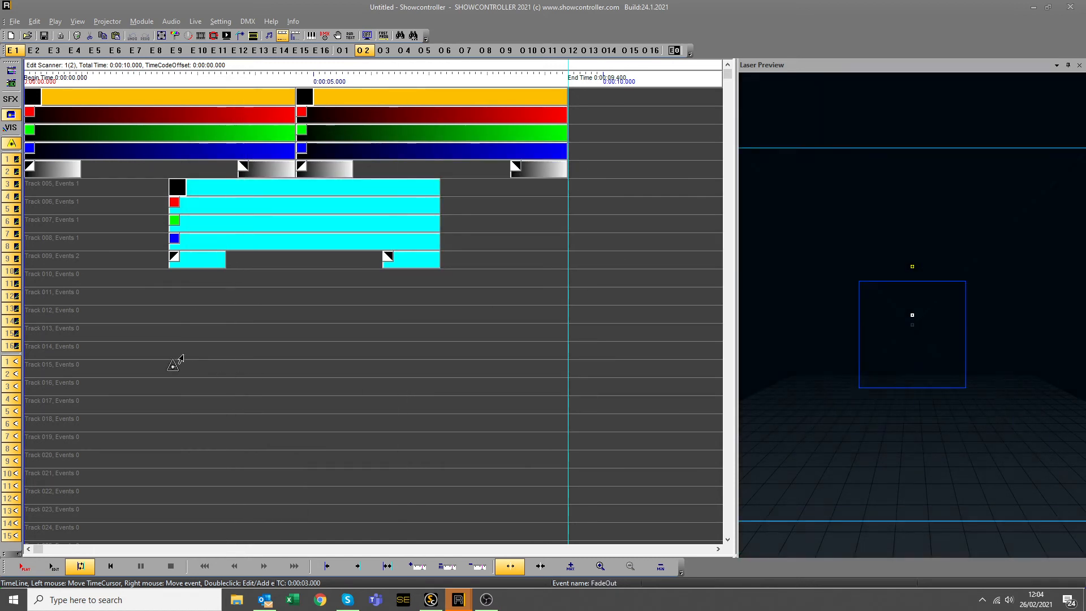
click(69, 353)
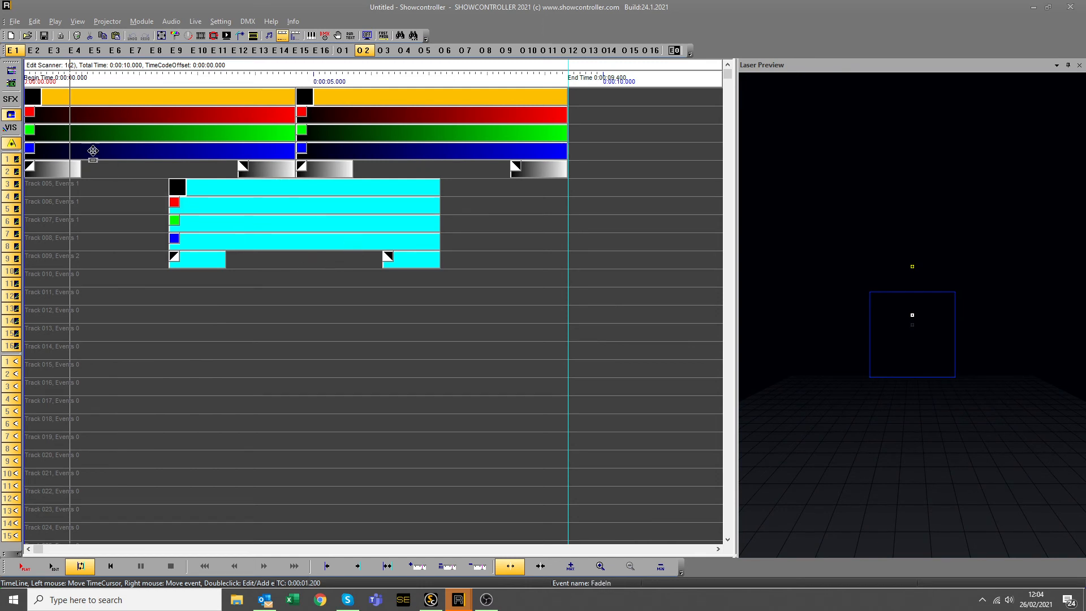
click(15, 22)
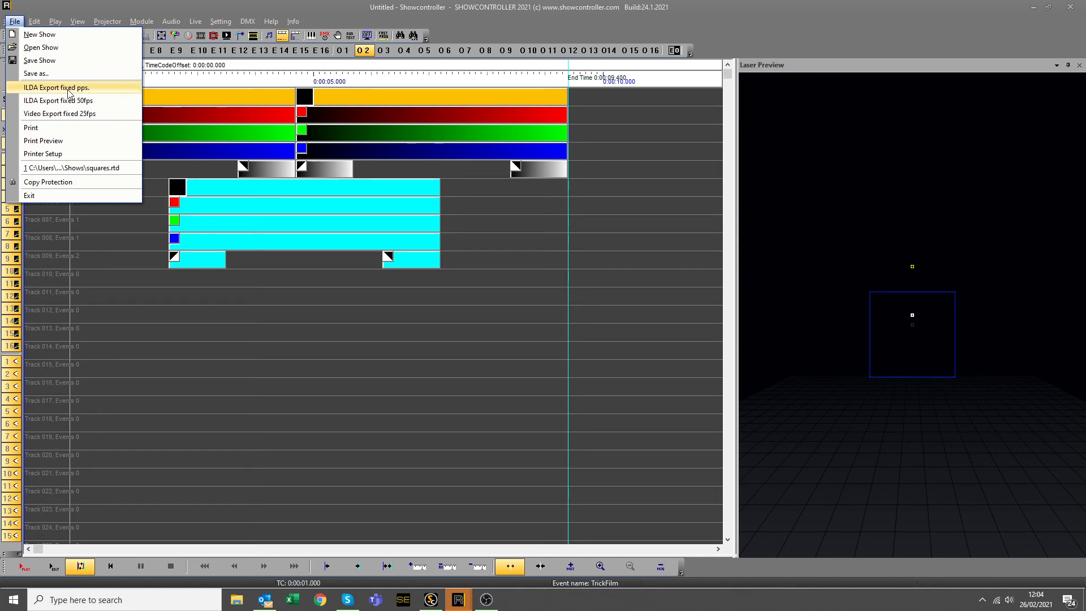
Export the show with ILDA Export fixed pps. as file 123, then minimise the show window.
click(67, 88)
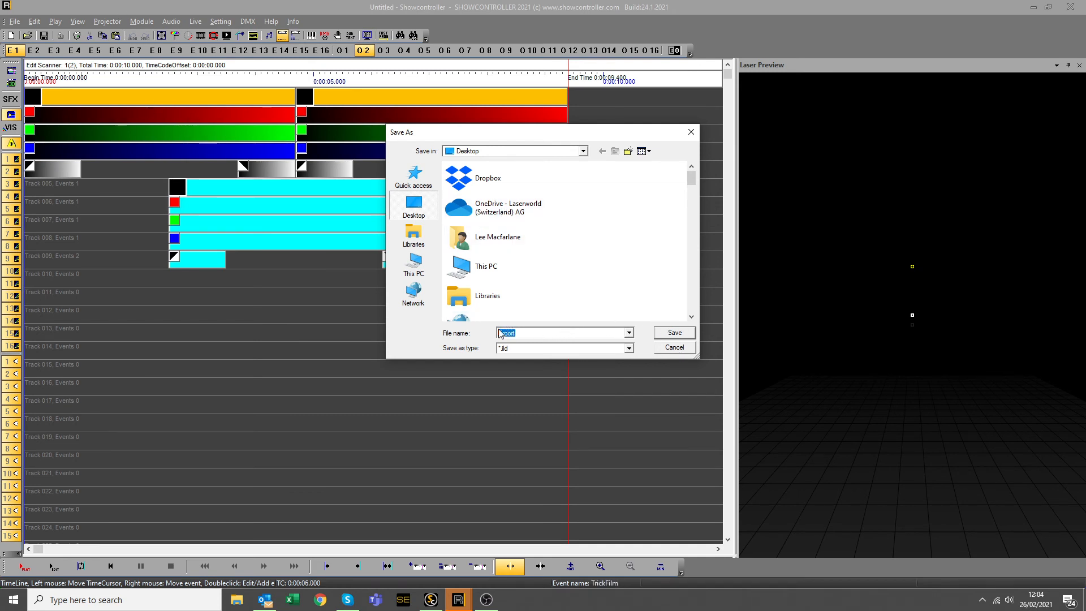
text(123)
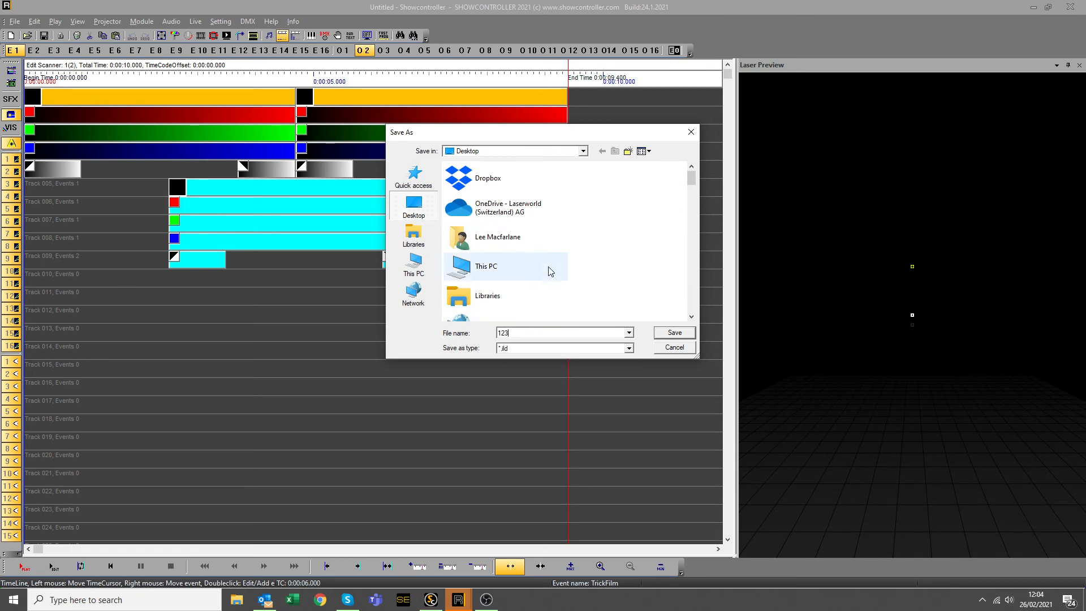
click(673, 350)
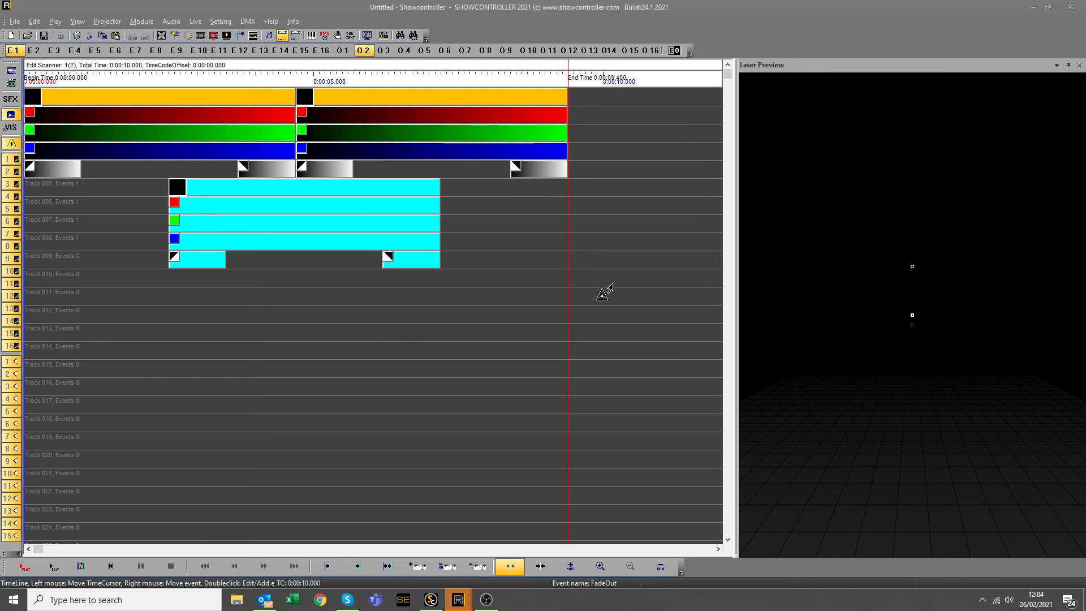
click(1031, 9)
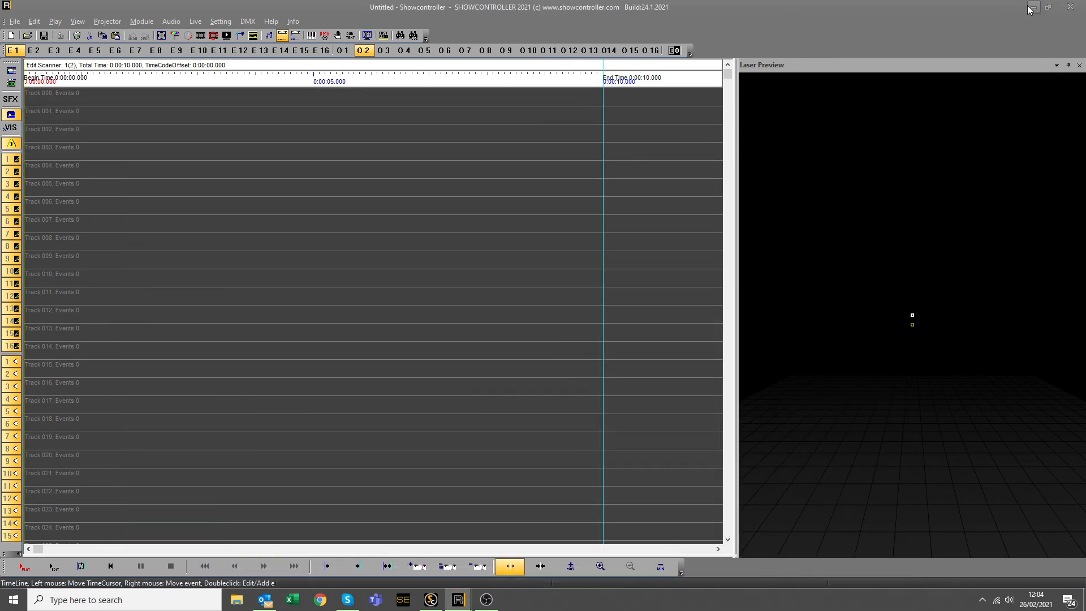
Launch ShowNET Admin Tool and select the one ShowNET device found.
click(1033, 8)
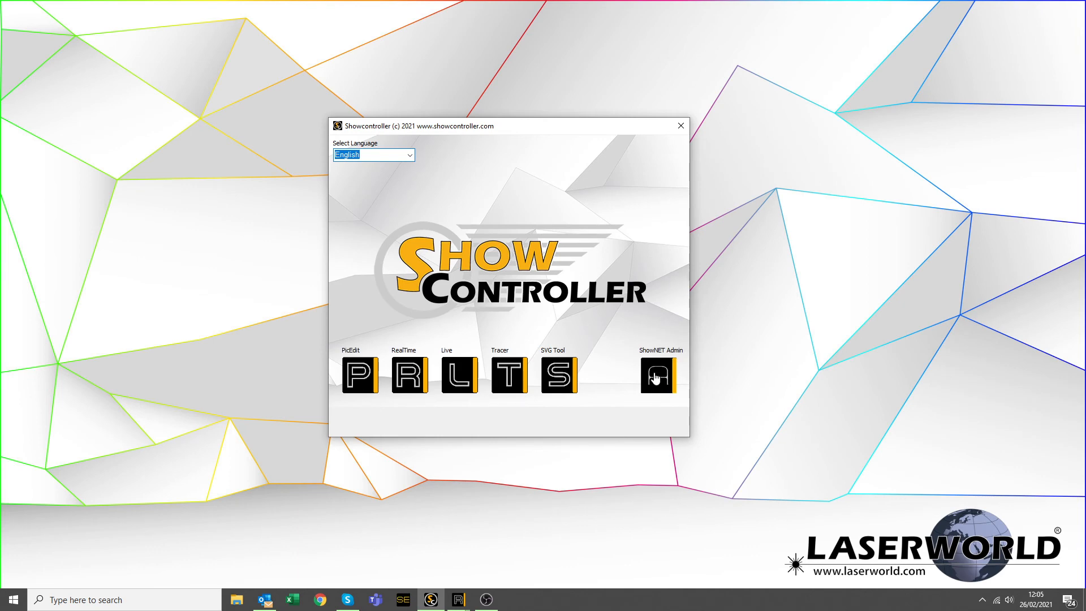
click(655, 378)
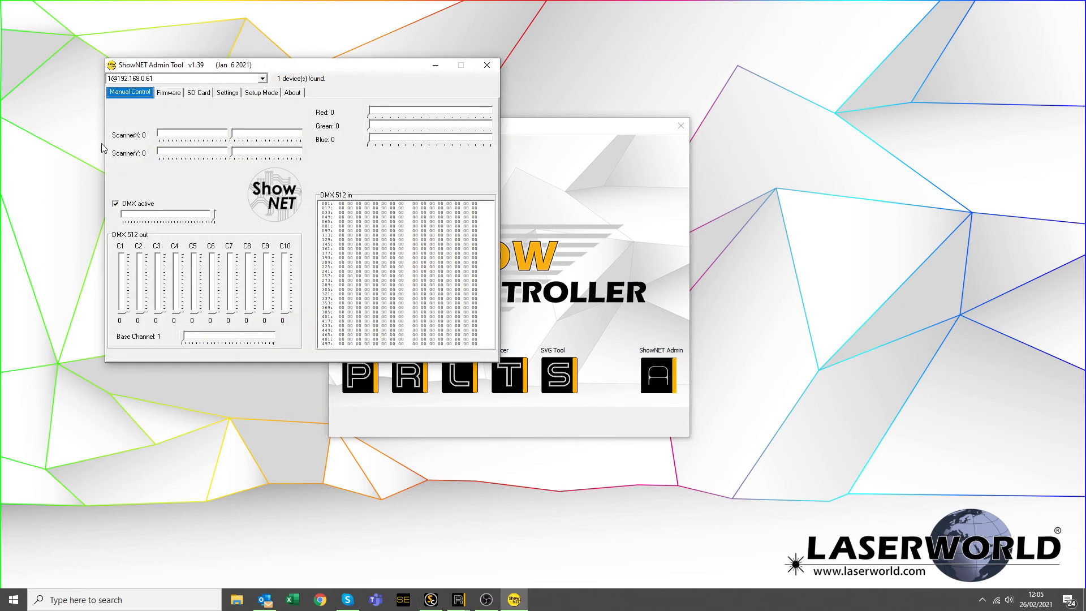
click(263, 79)
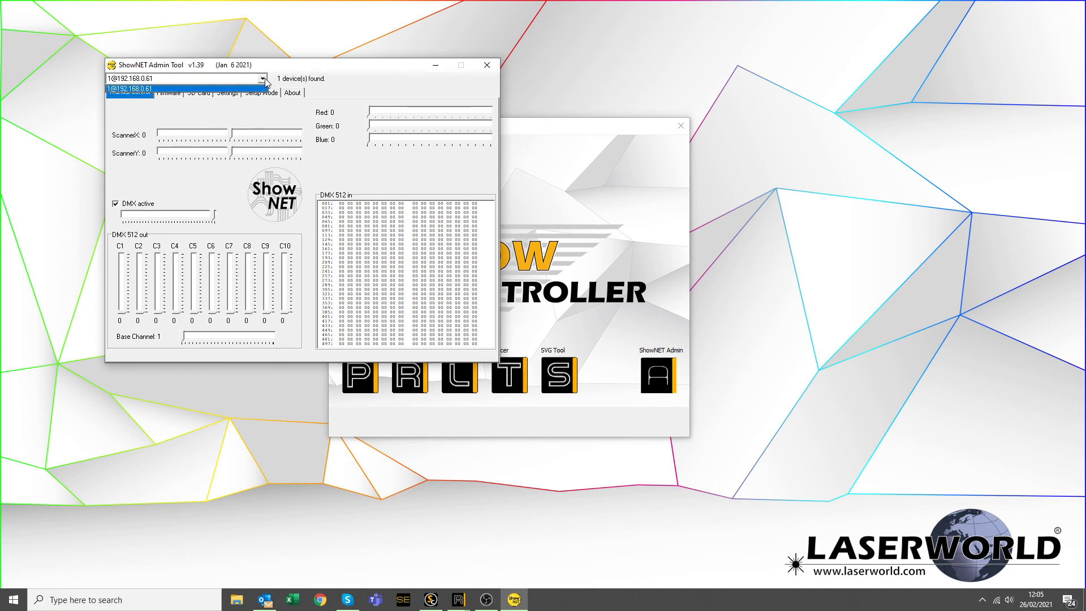
click(209, 89)
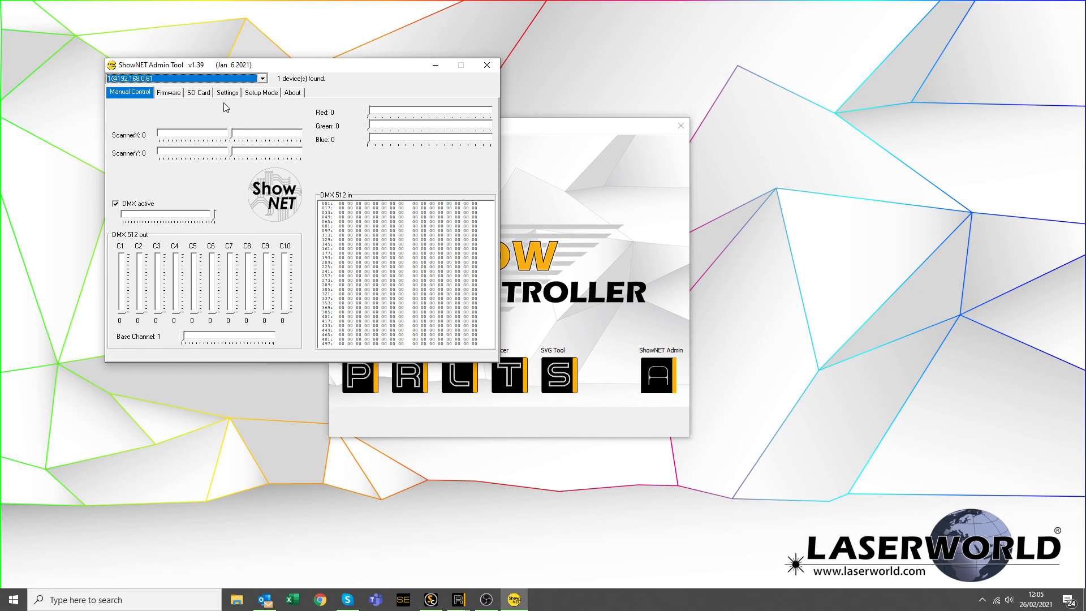
Copy the marked 123.ild file onto the device's SD card.
click(207, 94)
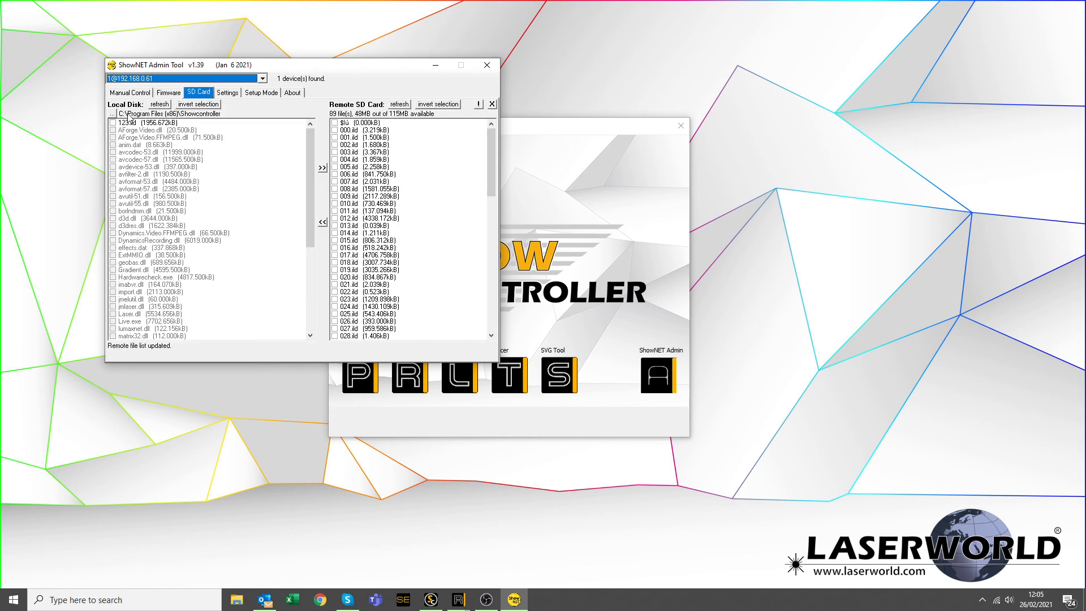
click(112, 124)
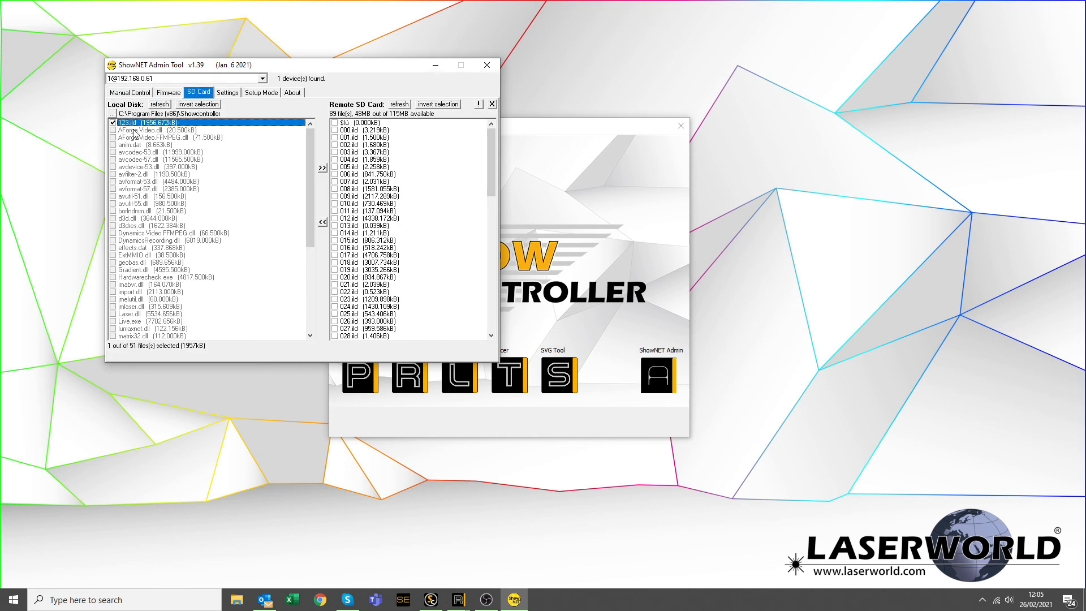
click(322, 169)
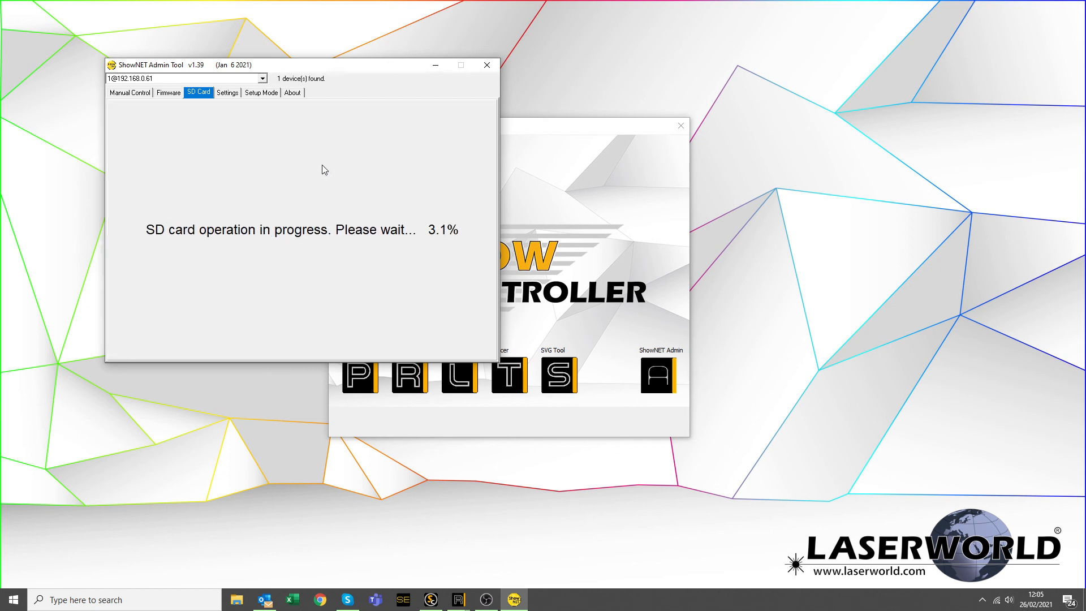